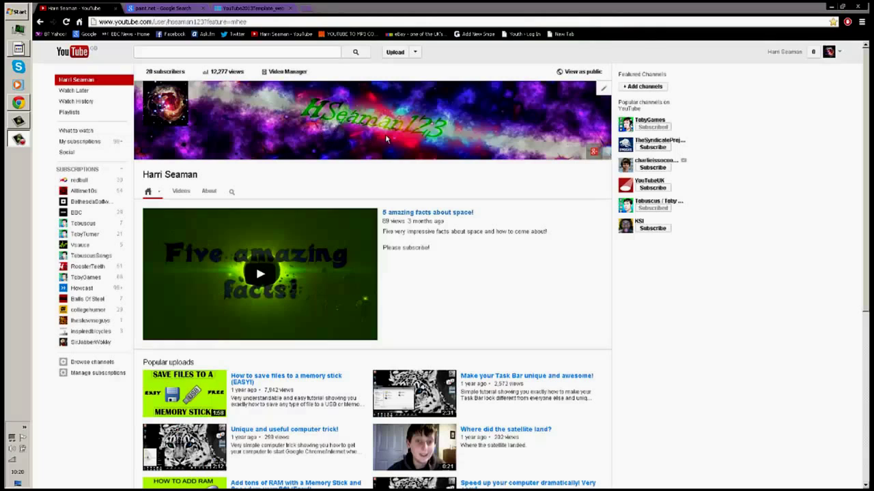
- Download the Paint.NET installer from the CNET Download.com result in the paint.net search tab
{"action": "mouse_move", "coordinate": [476, 205]}
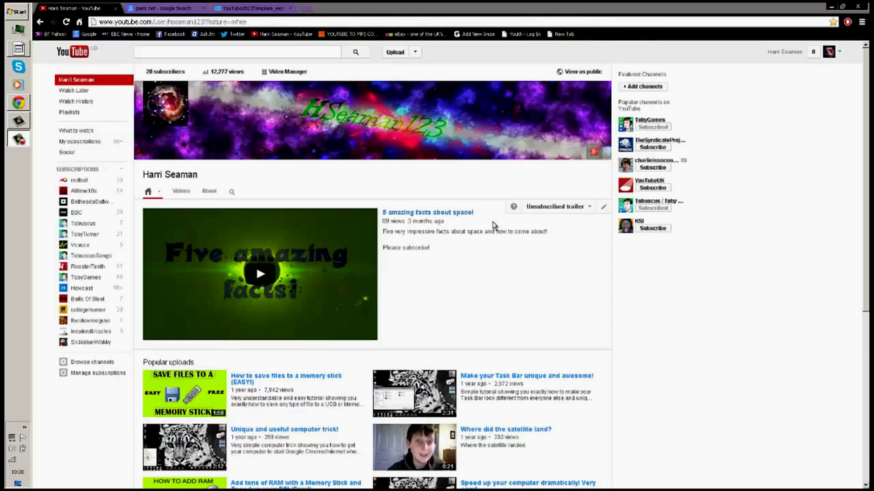
{"action": "left_click", "coordinate": [174, 7]}
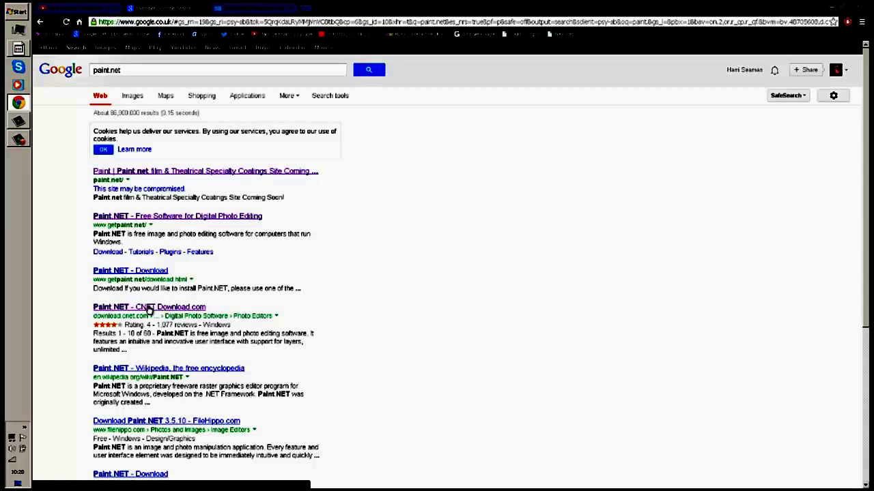
{"action": "left_click", "coordinate": [149, 309]}
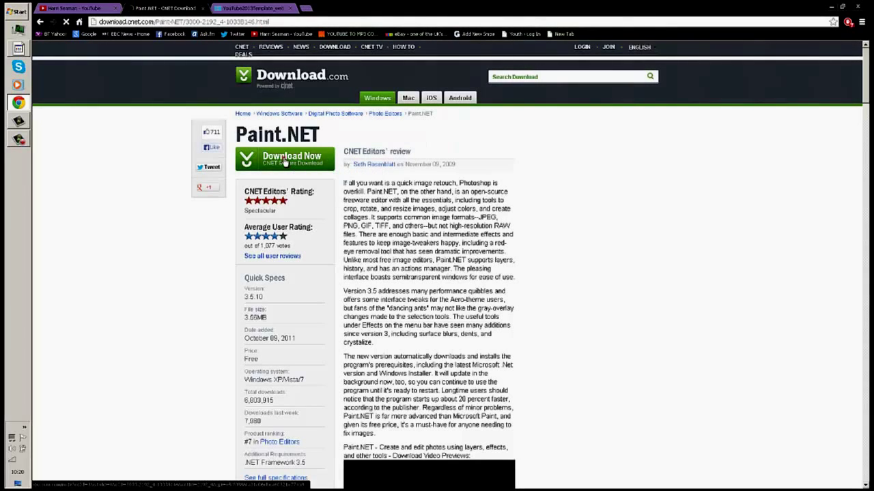
{"action": "left_click", "coordinate": [285, 162]}
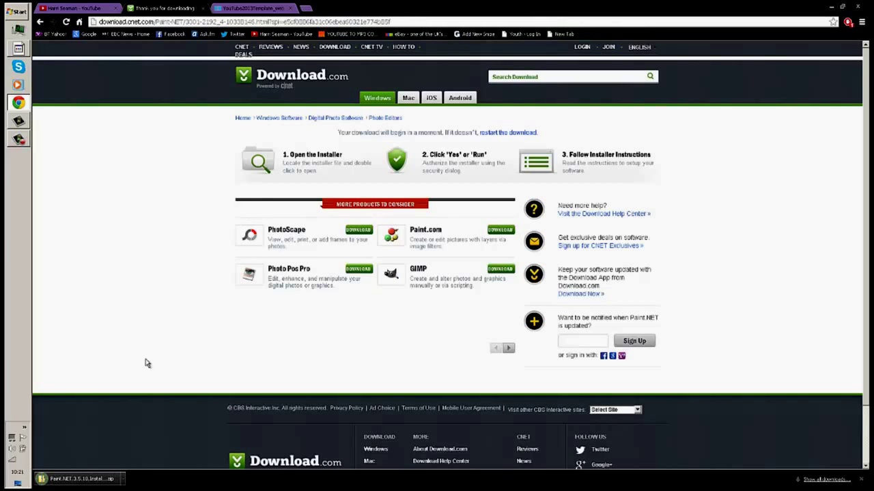
{"action": "left_click", "coordinate": [78, 482]}
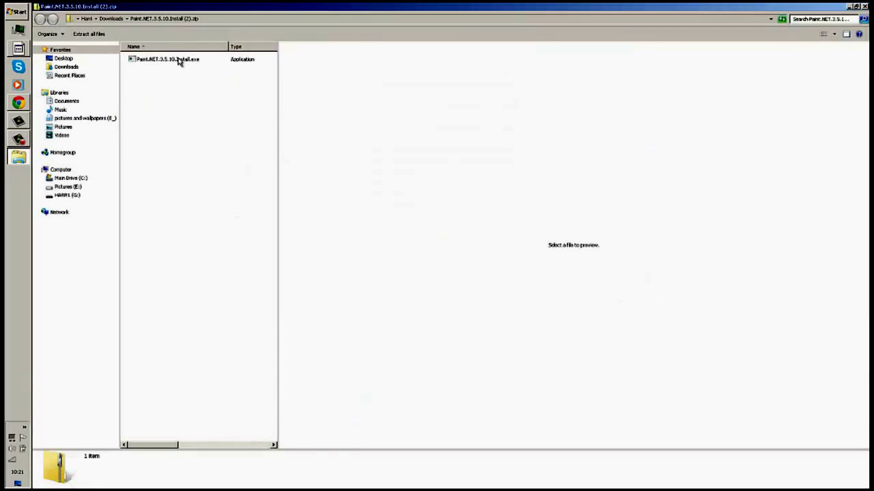
{"action": "left_click", "coordinate": [186, 63]}
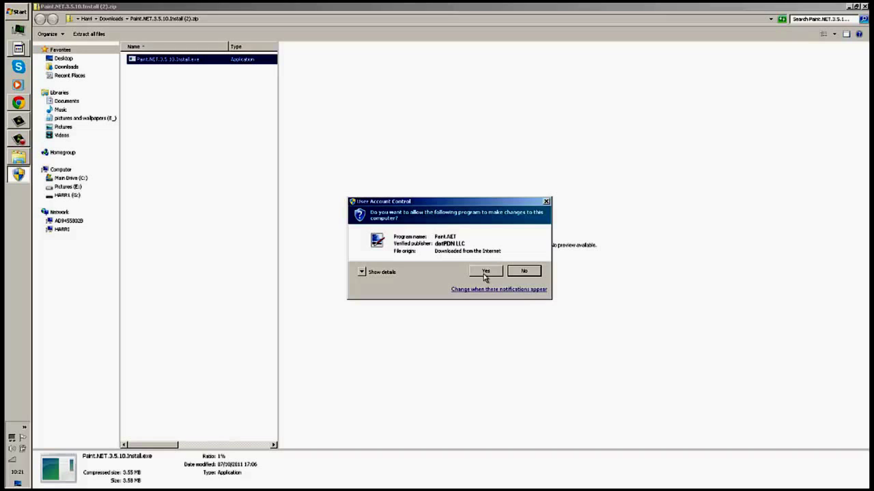
{"action": "left_click", "coordinate": [514, 274]}
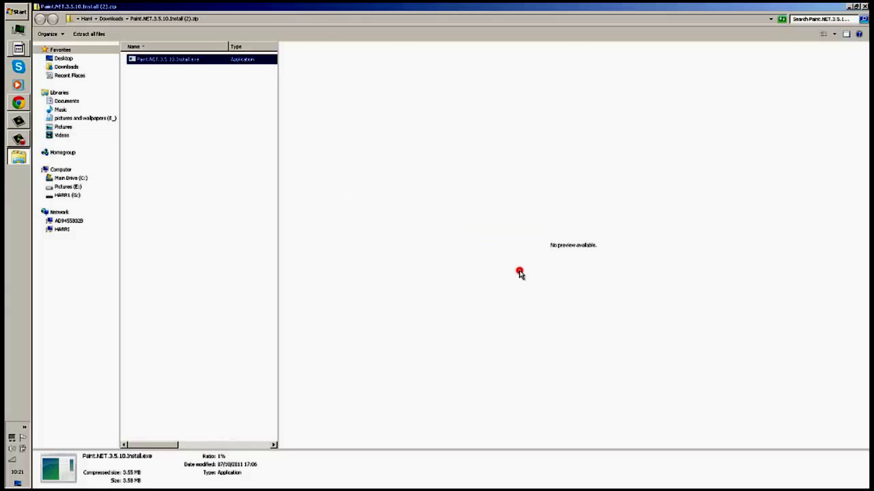
{"action": "left_click", "coordinate": [865, 6]}
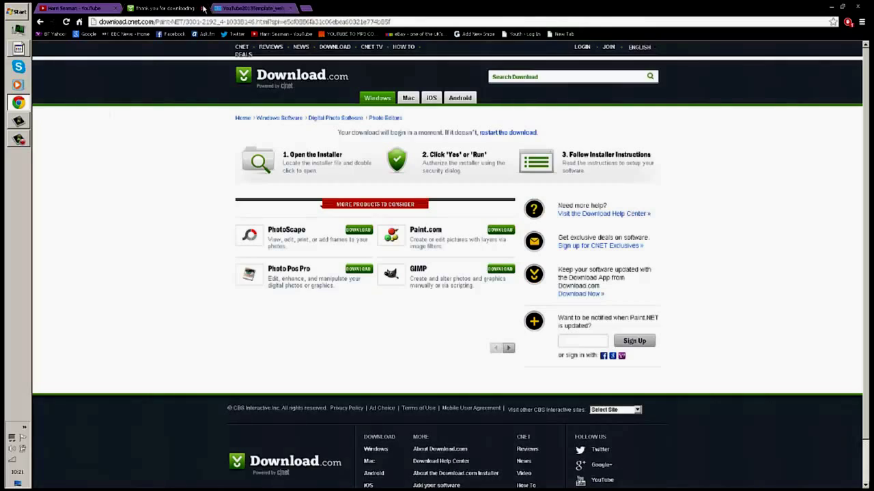
- Close the download page, review the YouTube banner-size template, and launch Paint.NET
{"action": "left_click", "coordinate": [203, 7]}
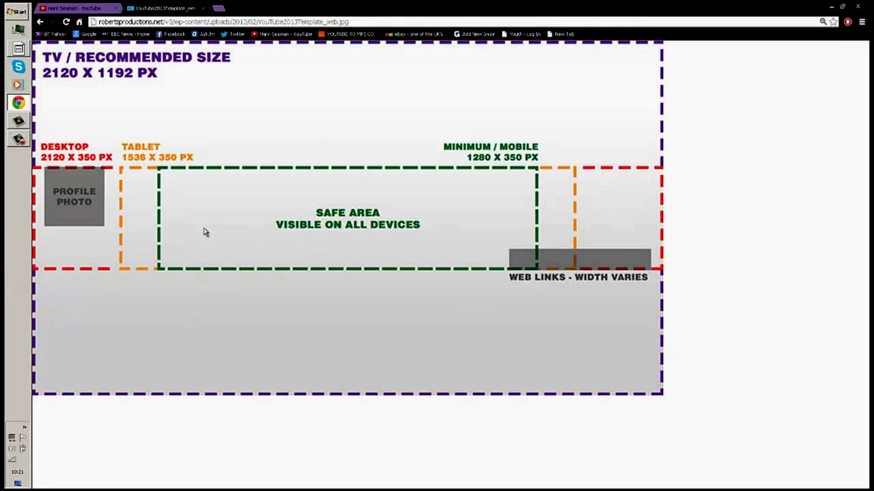
{"action": "key", "text": "ctrl+Tab"}
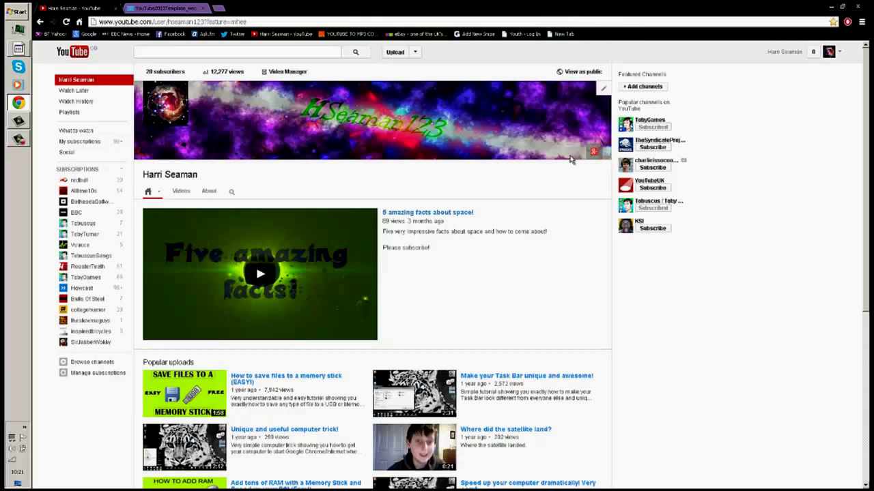
{"action": "left_click", "coordinate": [150, 7]}
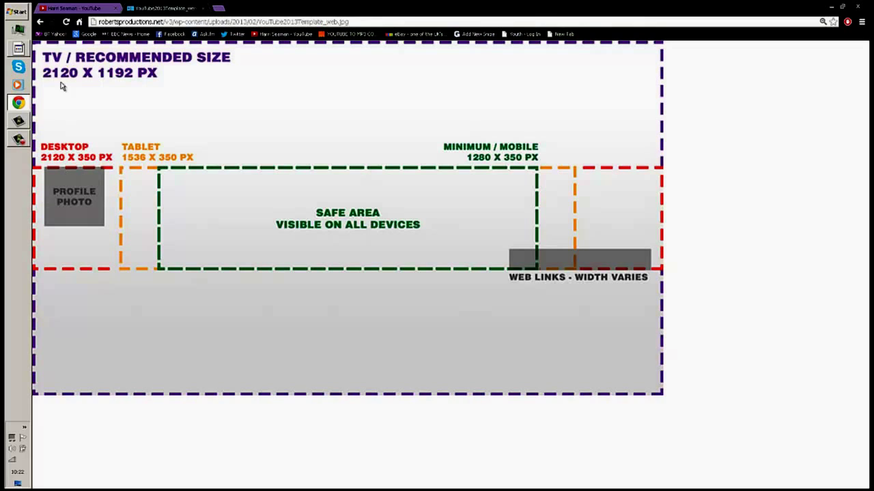
{"action": "left_click", "coordinate": [22, 50]}
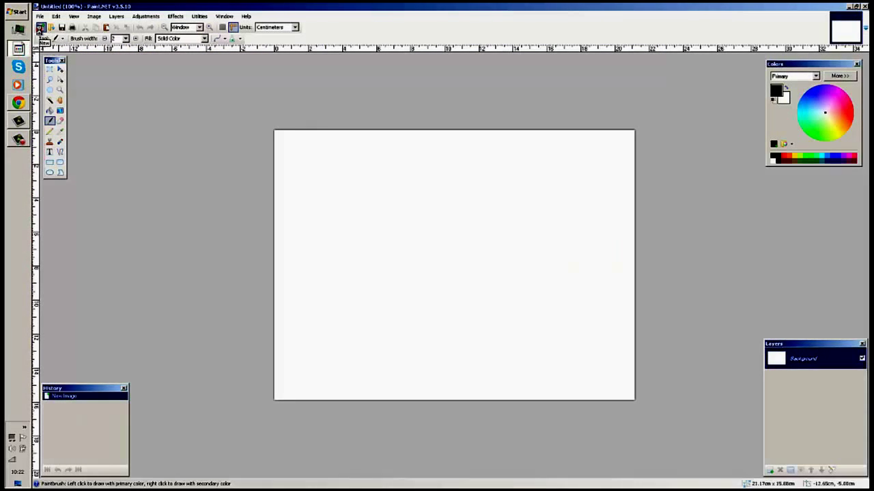
- Create a new 2120 × 350 pixel image, checking the template sizes in the browser
{"action": "left_click", "coordinate": [41, 27]}
{"action": "left_click", "coordinate": [18, 103]}
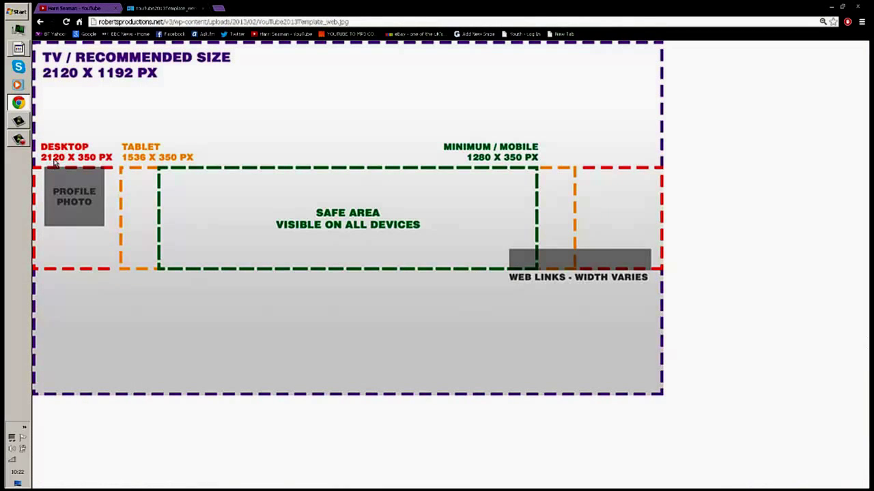
{"action": "left_click", "coordinate": [19, 49]}
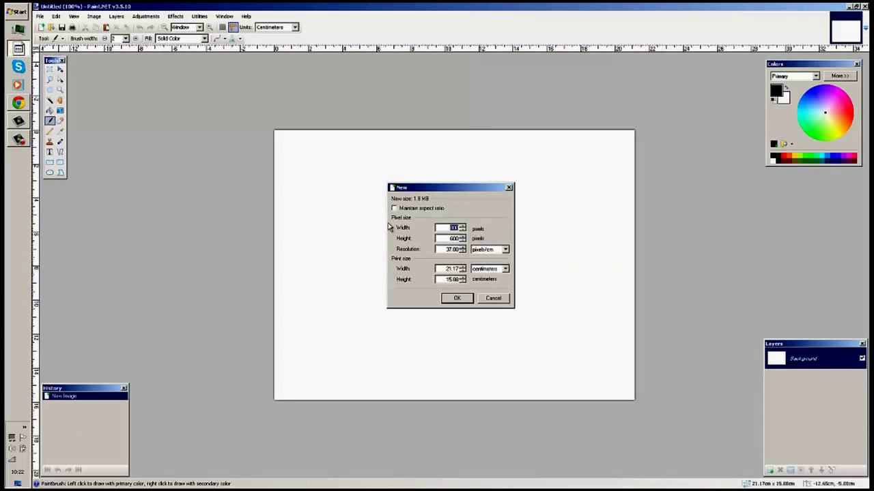
{"action": "type", "text": "2120"}
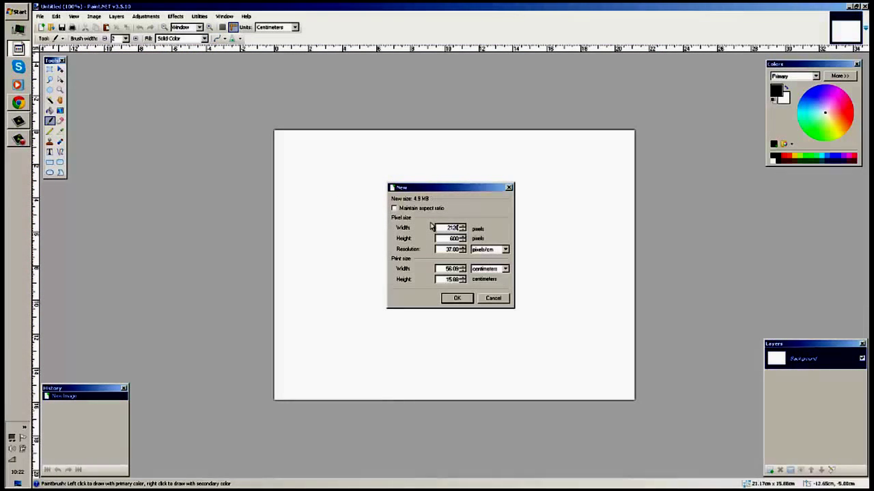
{"action": "left_click_drag", "start_coordinate": [448, 242], "coordinate": [467, 240]}
{"action": "type", "text": "3"}
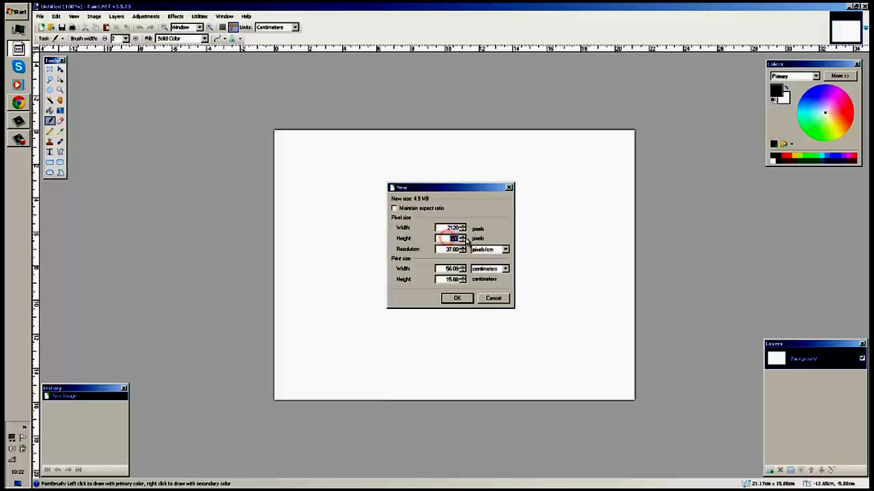
{"action": "type", "text": "50"}
{"action": "left_click_drag", "start_coordinate": [455, 190], "coordinate": [432, 191]}
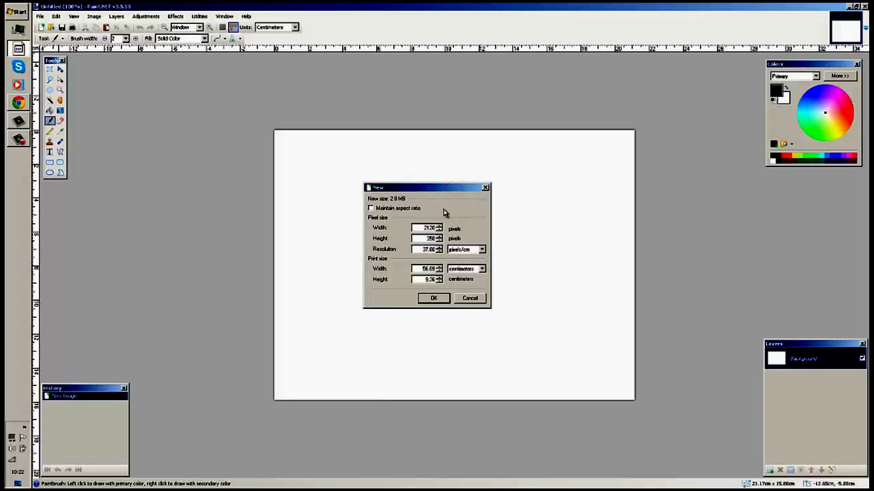
{"action": "left_click", "coordinate": [433, 300]}
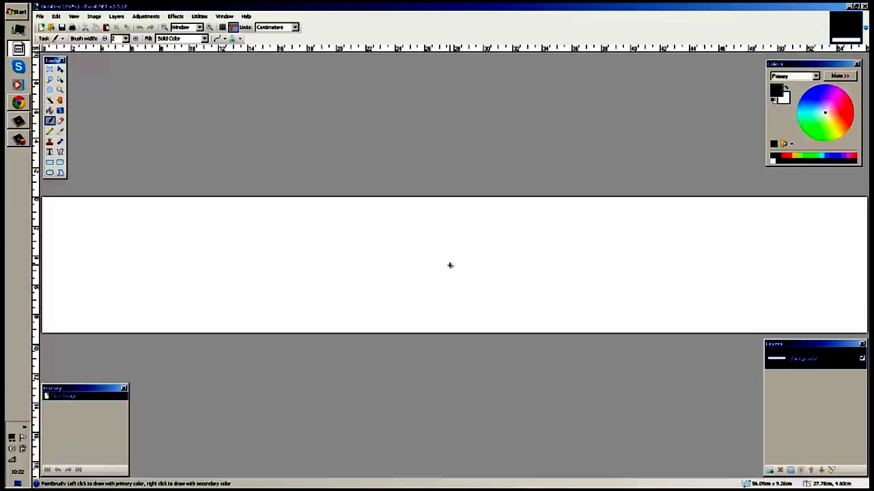
{"action": "scroll", "coordinate": [449, 265], "scroll_direction": "down", "scroll_amount": 1}
{"action": "scroll", "coordinate": [449, 265], "scroll_direction": "up", "scroll_amount": 1}
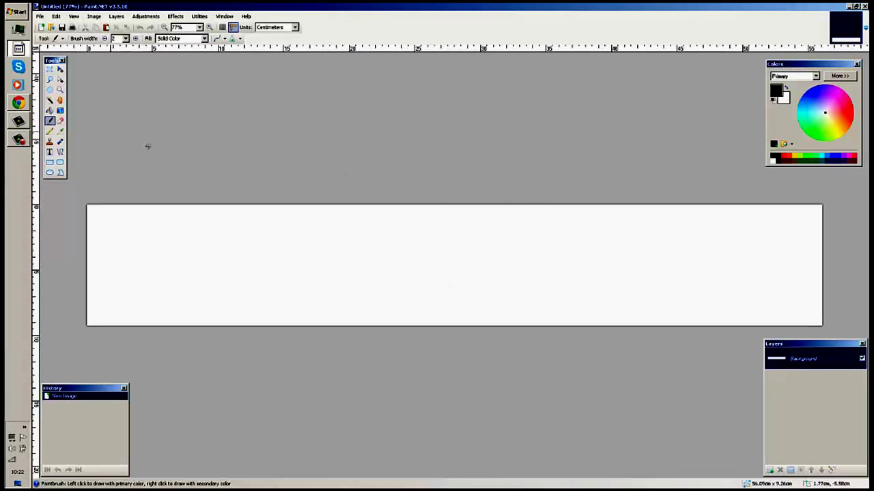
{"action": "left_click", "coordinate": [18, 103]}
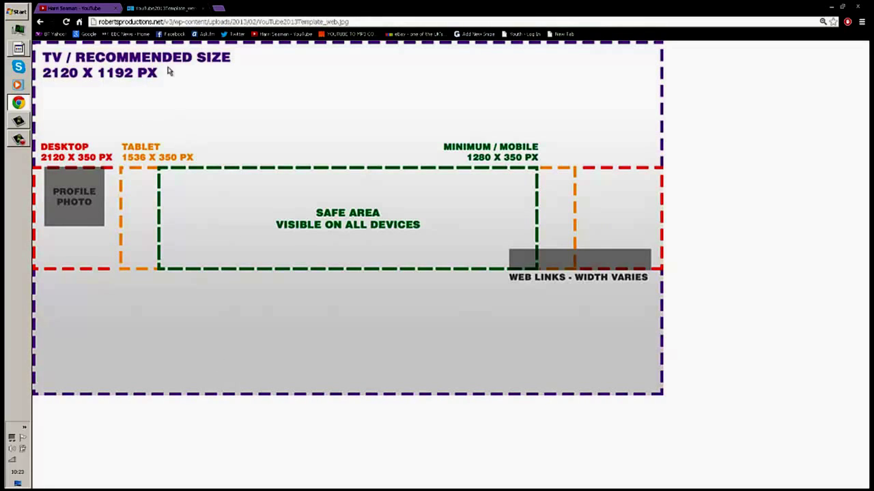
{"action": "left_click", "coordinate": [19, 49]}
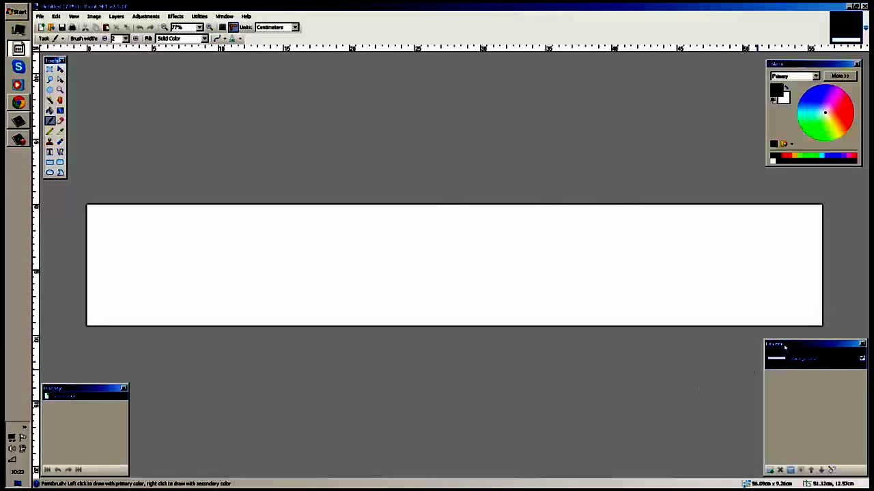
{"action": "left_click", "coordinate": [860, 344]}
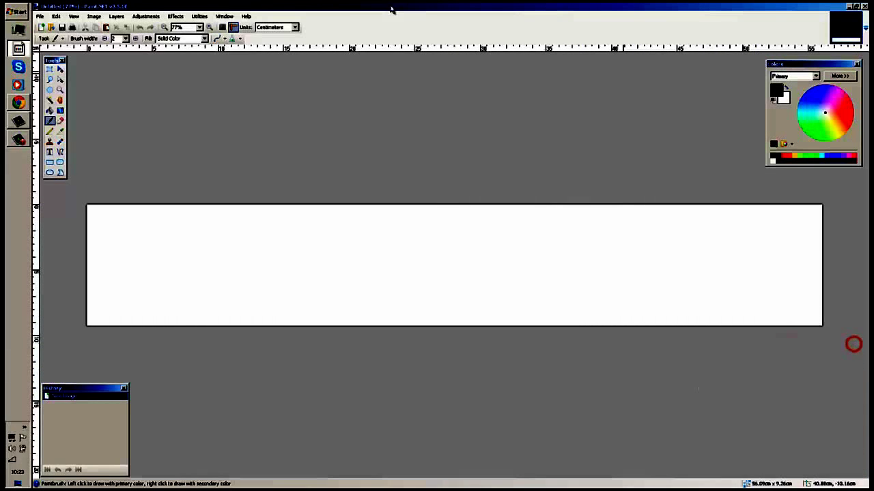
{"action": "left_click", "coordinate": [198, 18]}
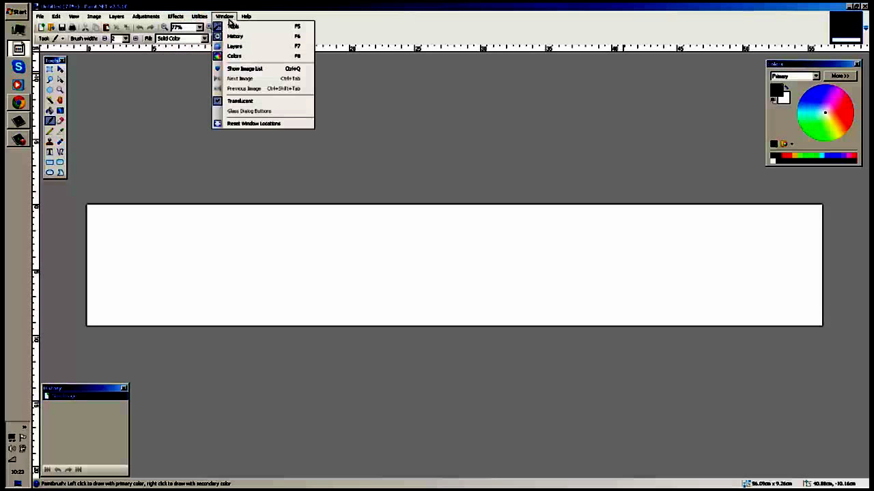
{"action": "left_click", "coordinate": [232, 46]}
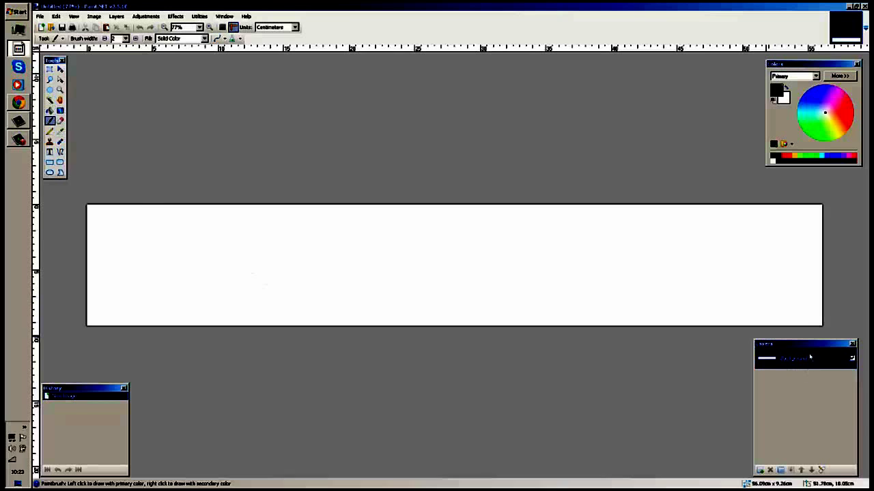
- Fill the whole banner background with lime green using the Paint Bucket
{"action": "left_click", "coordinate": [801, 158]}
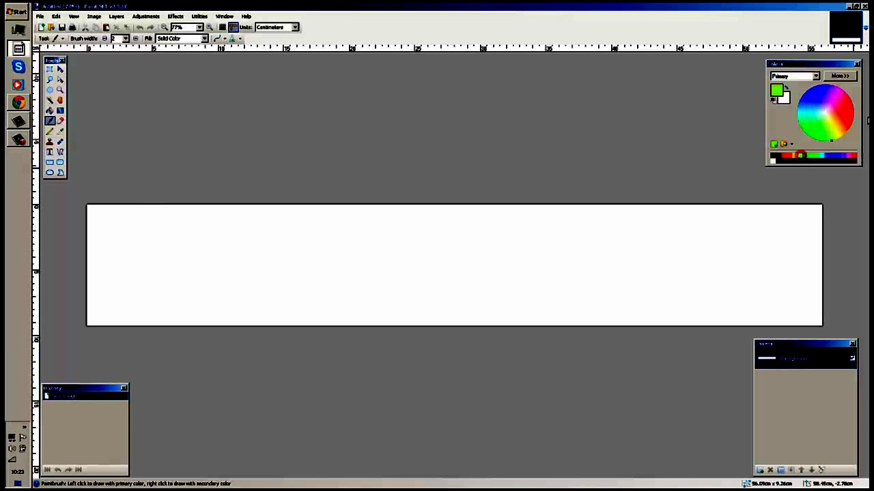
{"action": "left_click", "coordinate": [49, 112]}
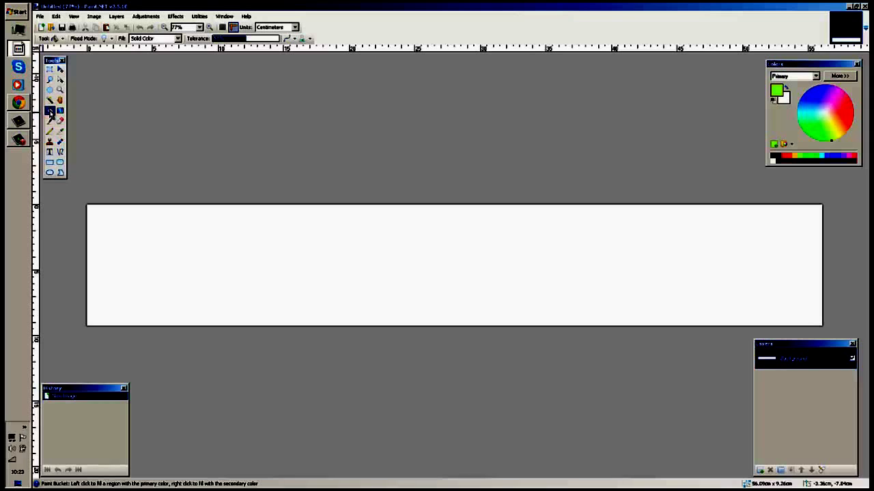
{"action": "left_click", "coordinate": [403, 252]}
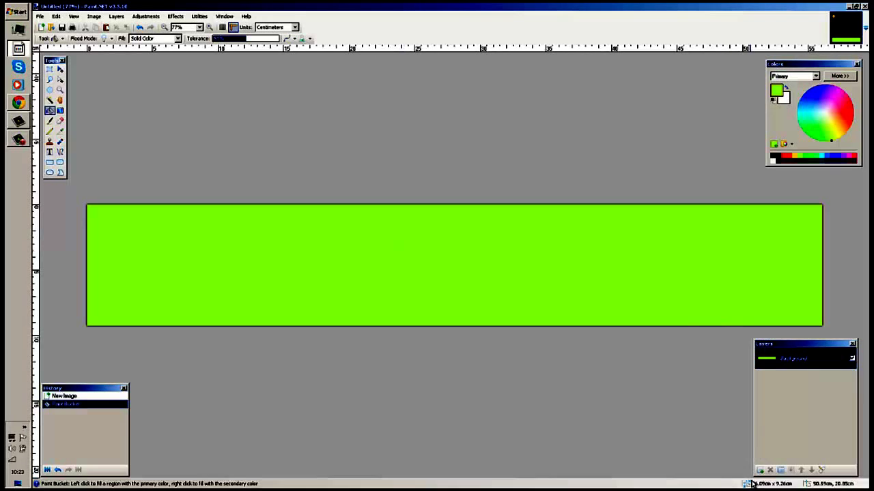
- Add a new layer and rename it 'Lines'
{"action": "left_click", "coordinate": [759, 470]}
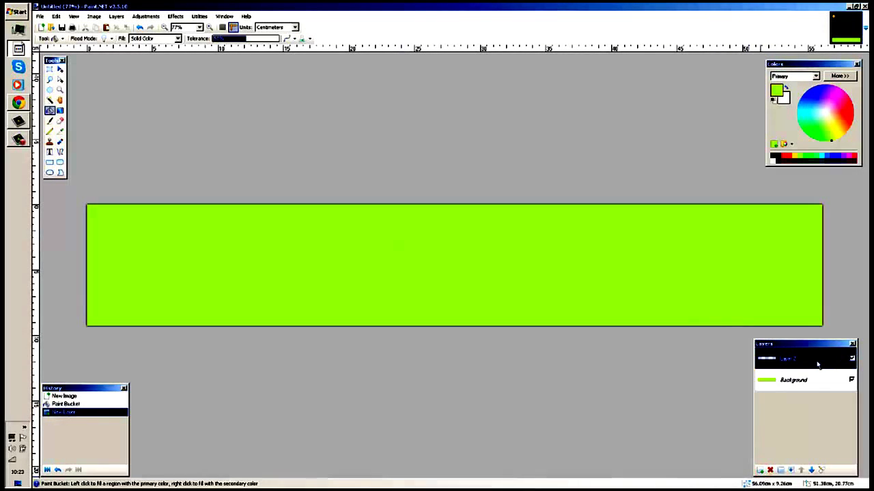
{"action": "double_click", "coordinate": [817, 360]}
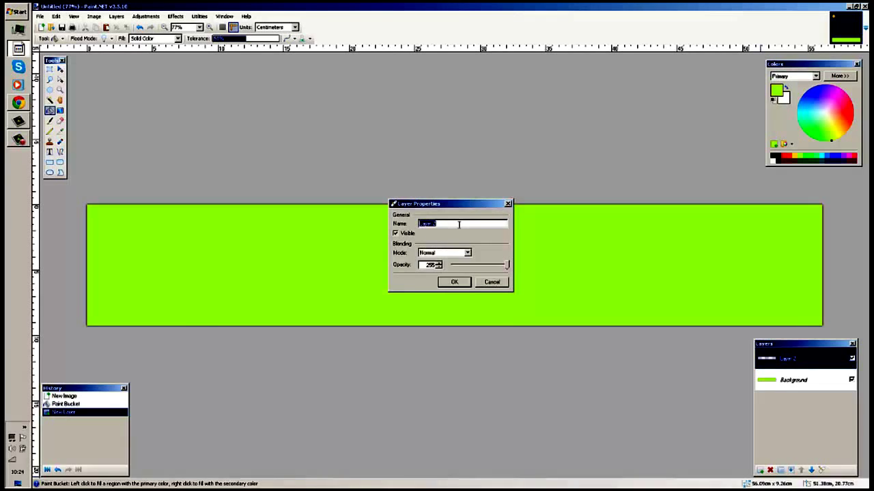
{"action": "type", "text": "Lines"}
{"action": "key", "text": "Return"}
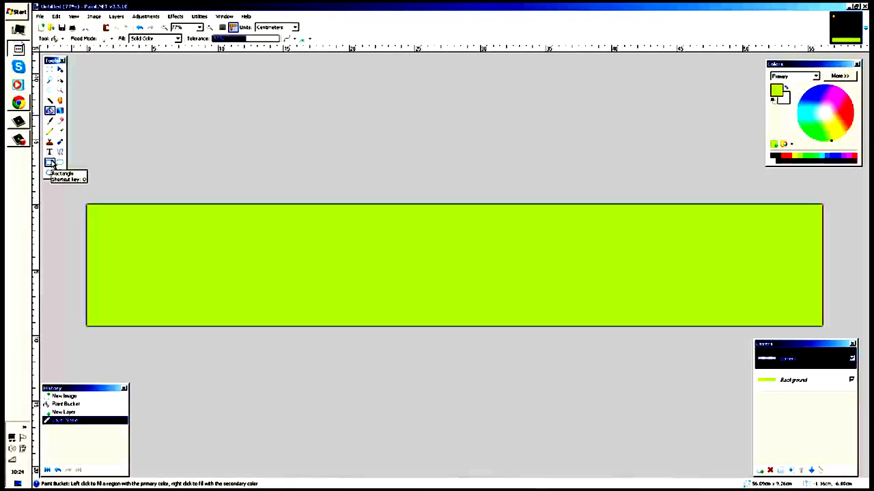
- Draw a rectangle on the banner's left half and fill it solid black
{"action": "left_click", "coordinate": [50, 163]}
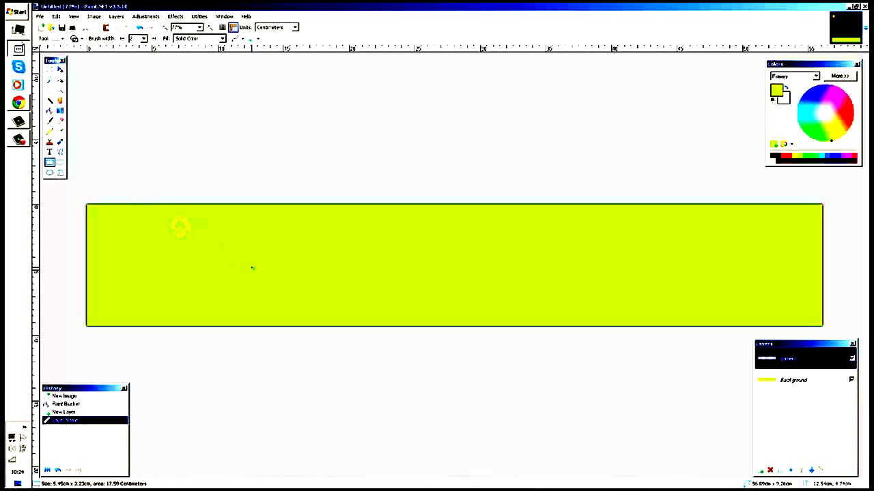
{"action": "left_click_drag", "start_coordinate": [279, 280], "coordinate": [277, 276]}
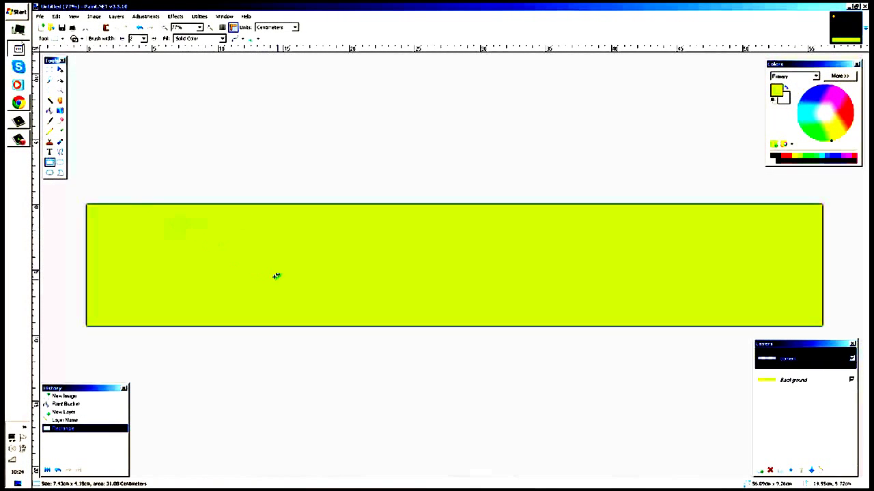
{"action": "left_click", "coordinate": [771, 159]}
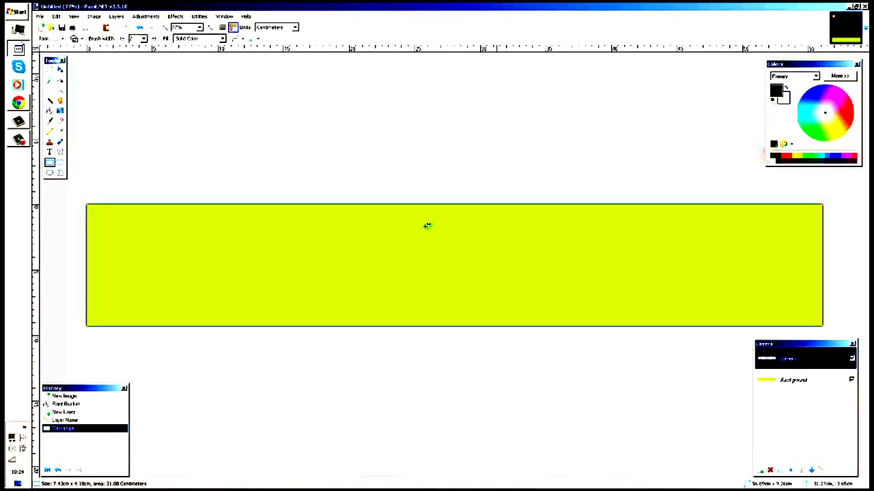
{"action": "left_click_drag", "start_coordinate": [281, 230], "coordinate": [411, 293]}
{"action": "left_click", "coordinate": [49, 111]}
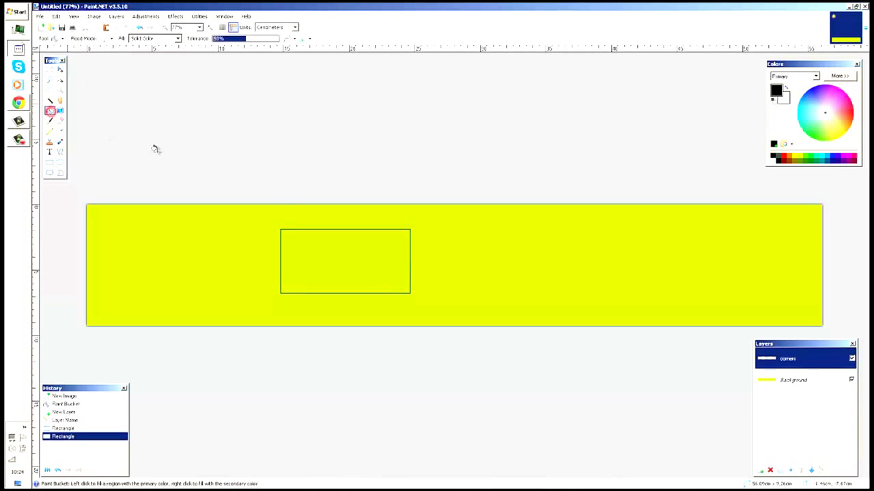
{"action": "left_click", "coordinate": [380, 255]}
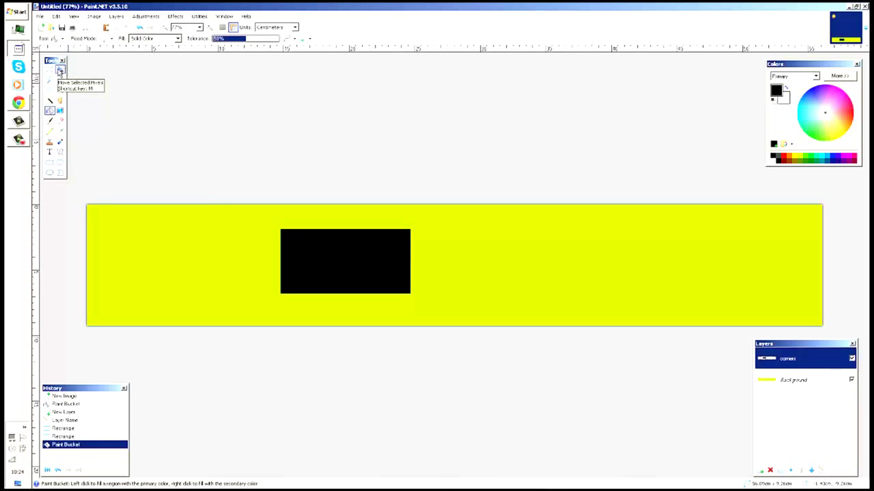
{"action": "left_click", "coordinate": [59, 71]}
- Move the black block into the top-left corner, then copy and paste it into the bottom-right corner
{"action": "key", "text": "ctrl+a"}
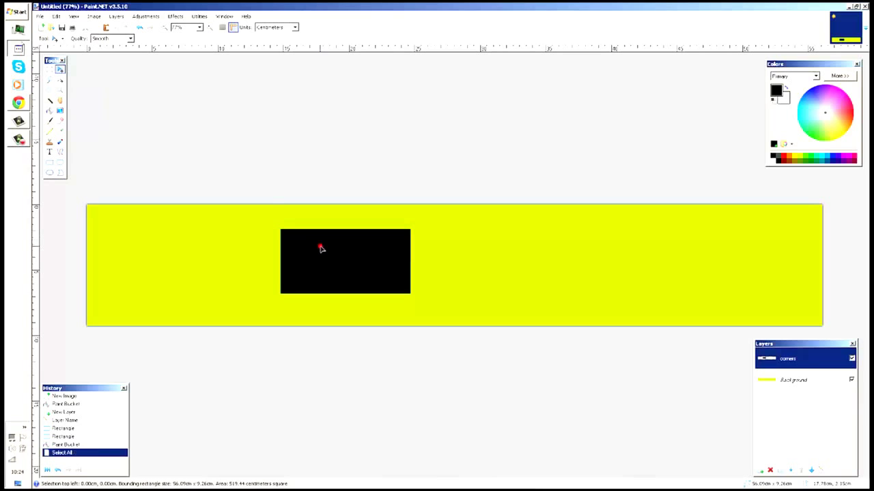
{"action": "left_click_drag", "start_coordinate": [347, 253], "coordinate": [137, 181]}
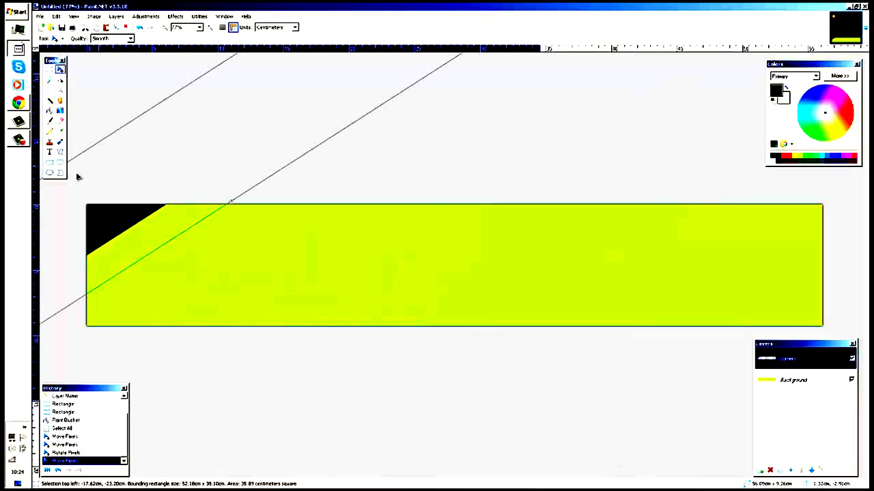
{"action": "left_click", "coordinate": [56, 16]}
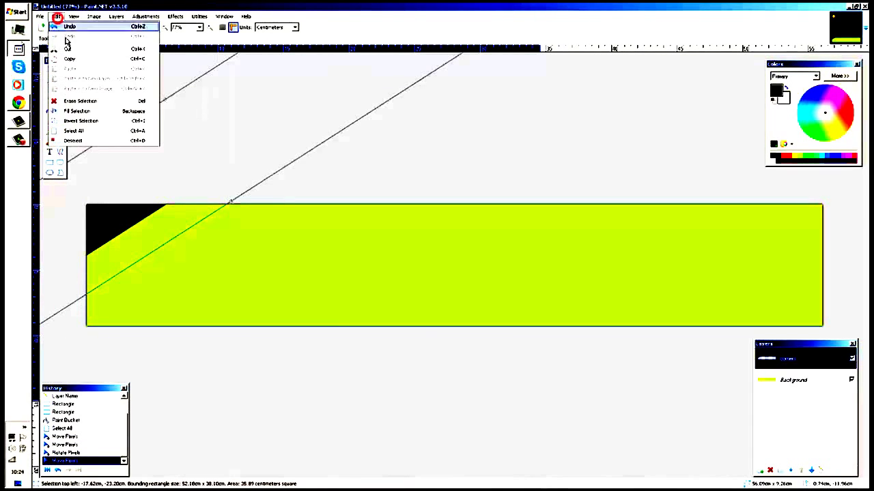
{"action": "left_click", "coordinate": [74, 60]}
{"action": "left_click", "coordinate": [56, 16]}
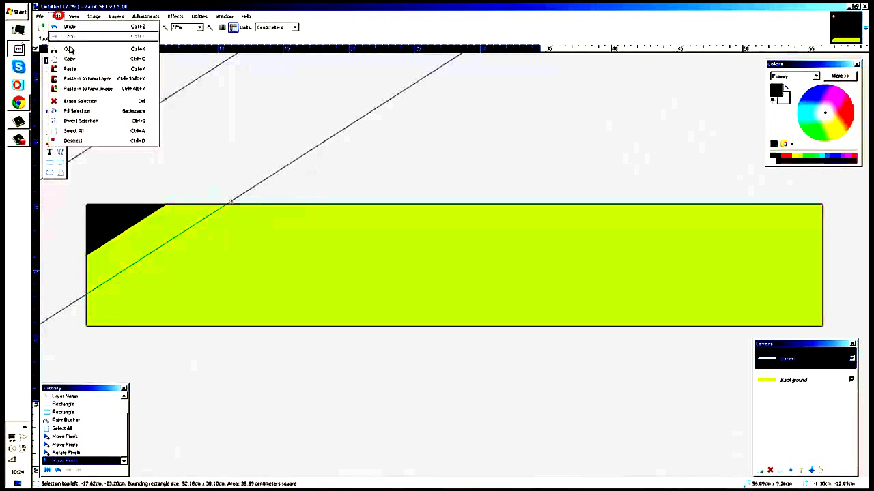
{"action": "left_click", "coordinate": [74, 69]}
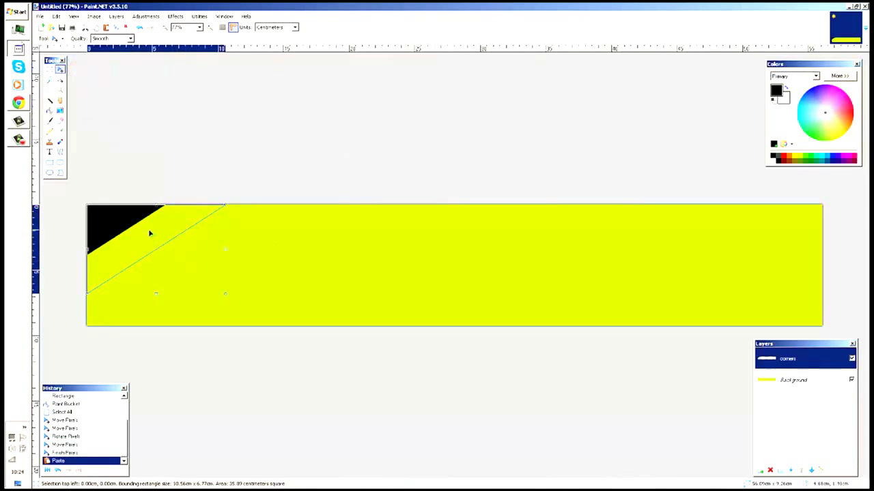
{"action": "left_click_drag", "start_coordinate": [151, 234], "coordinate": [816, 327]}
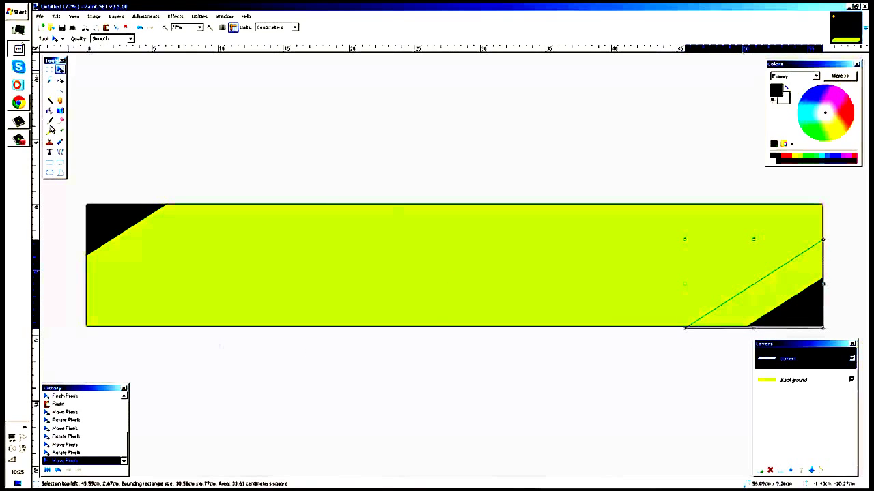
{"action": "left_click", "coordinate": [60, 162]}
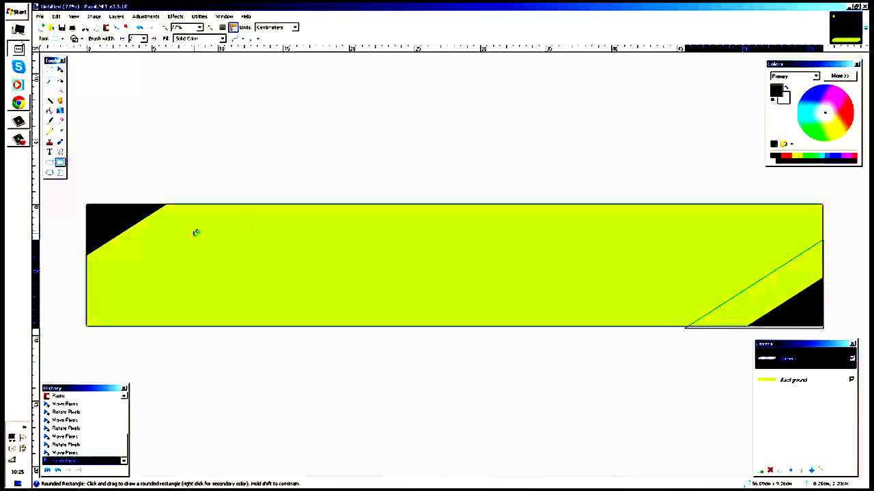
- Add a third layer named 'Image' above the corners layer with opacity about 200
{"action": "left_click_drag", "start_coordinate": [195, 233], "coordinate": [646, 289]}
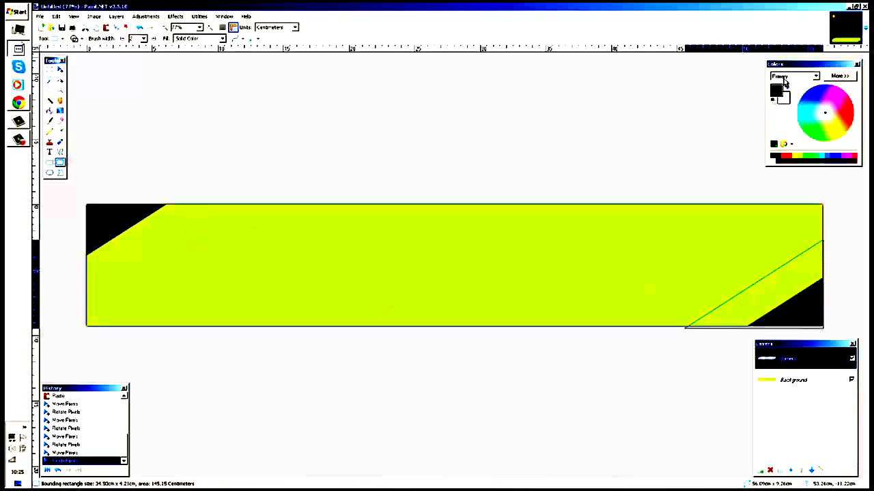
{"action": "left_click", "coordinate": [270, 220]}
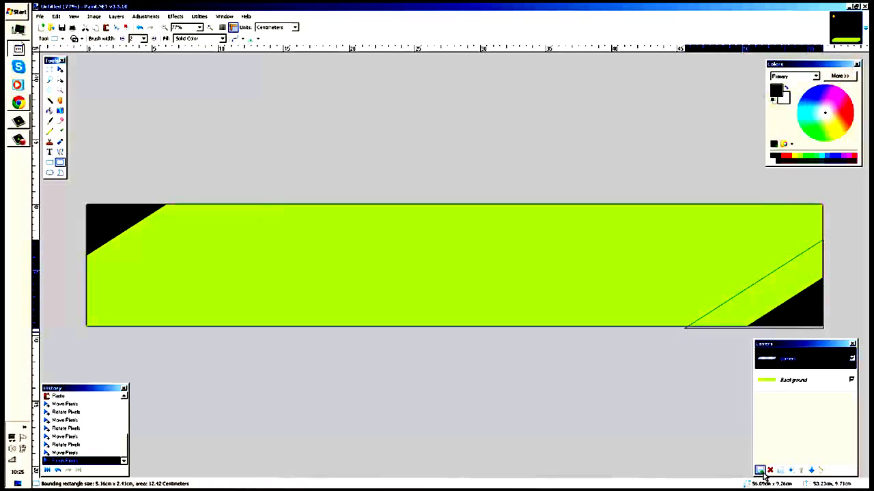
{"action": "left_click", "coordinate": [760, 470]}
{"action": "double_click", "coordinate": [788, 359]}
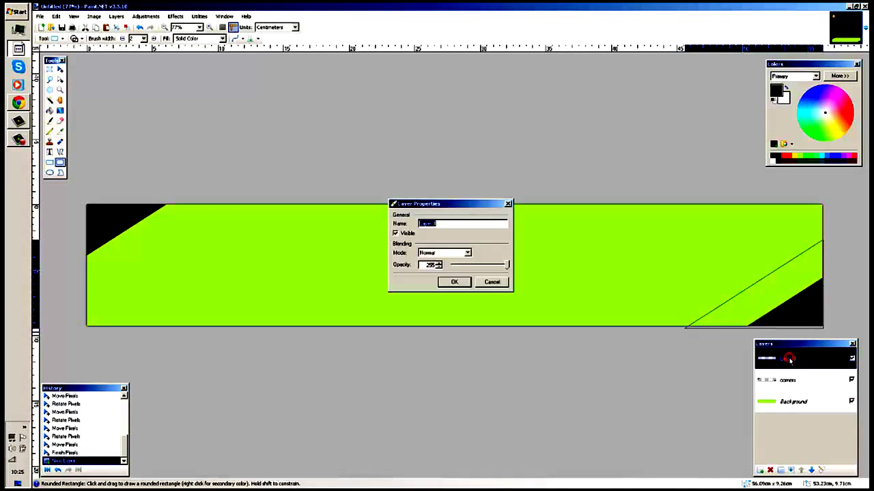
{"action": "left_click_drag", "start_coordinate": [444, 204], "coordinate": [460, 207]}
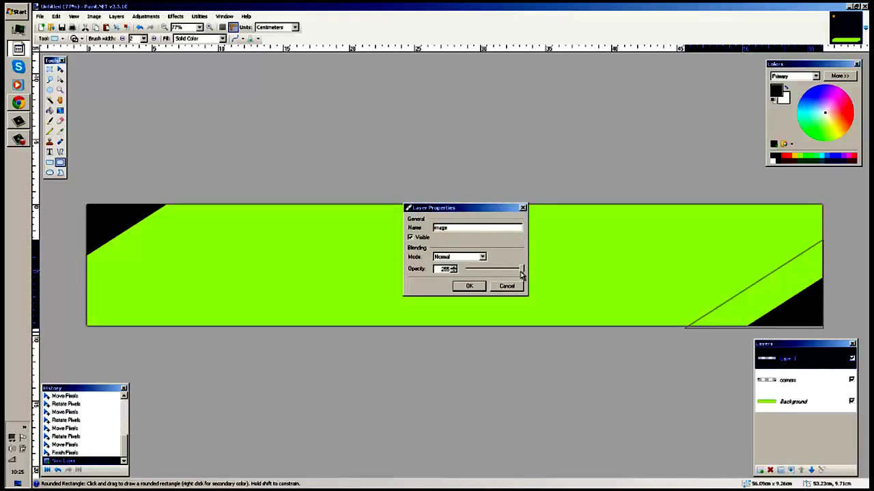
{"action": "left_click_drag", "start_coordinate": [522, 271], "coordinate": [510, 271]}
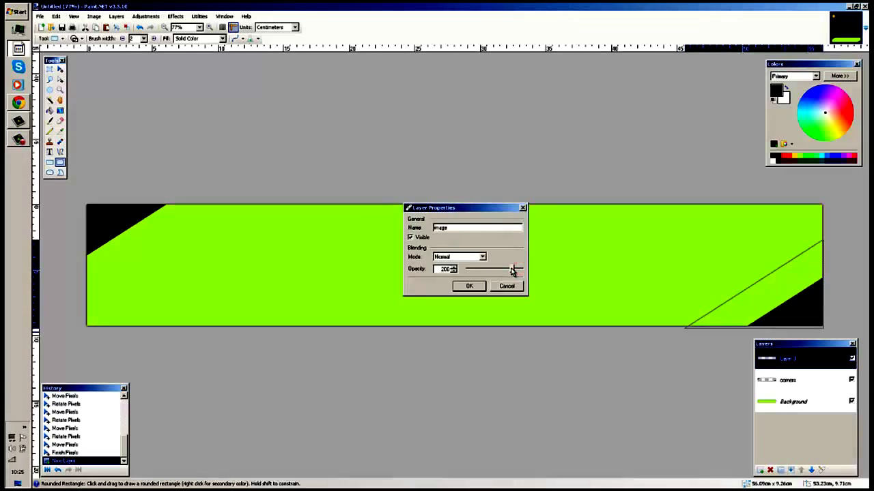
{"action": "left_click", "coordinate": [473, 286]}
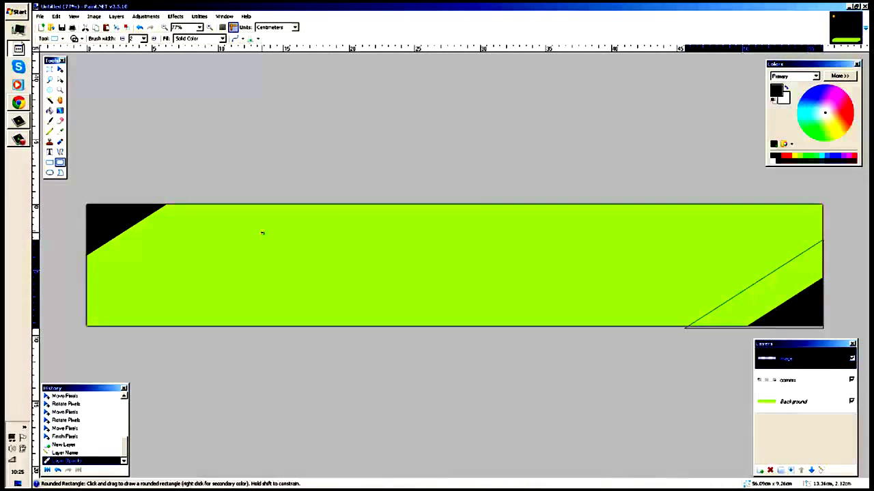
- Outline a rounded rectangle across the middle of the banner
{"action": "left_click_drag", "start_coordinate": [262, 232], "coordinate": [576, 289]}
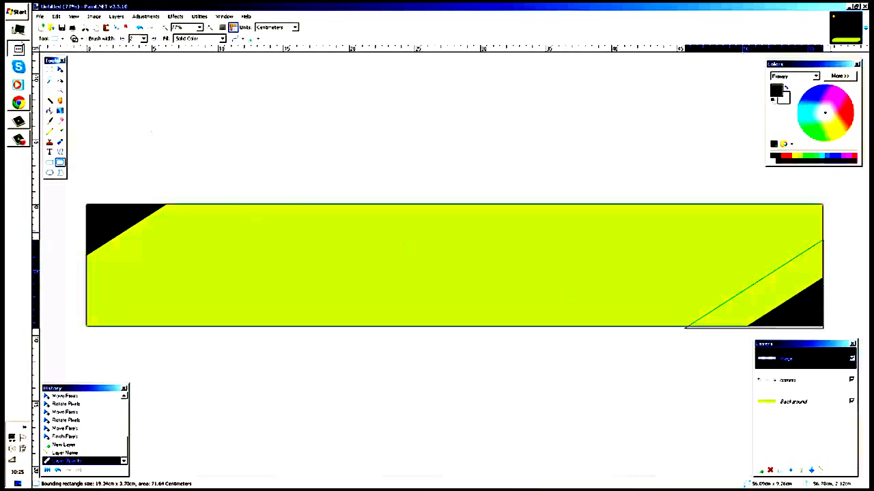
{"action": "left_click", "coordinate": [49, 162]}
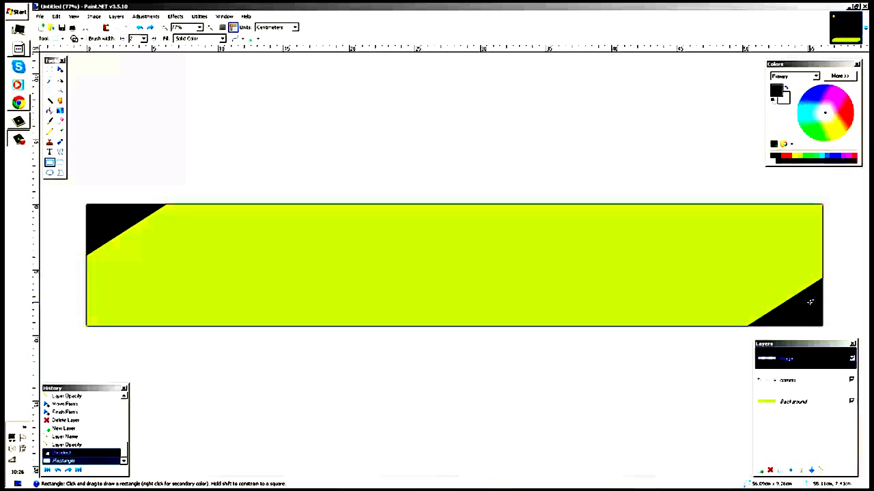
{"action": "left_click", "coordinate": [60, 163]}
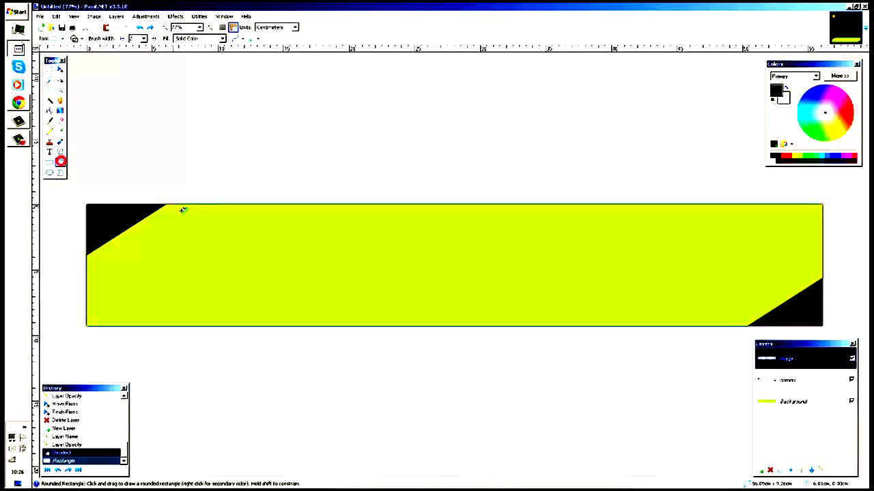
{"action": "left_click_drag", "start_coordinate": [231, 232], "coordinate": [679, 302]}
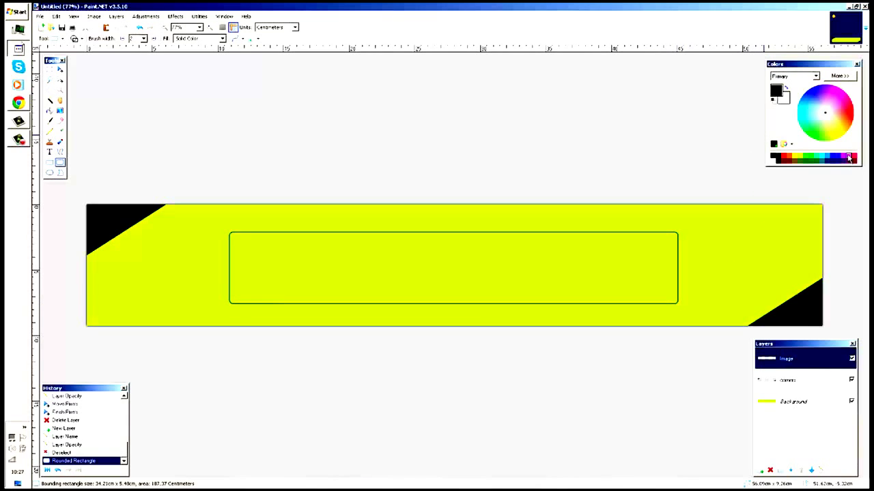
- Try orange, red and yellow on the colour wheel, then set pink as the paint colour
{"action": "left_click", "coordinate": [844, 119]}
{"action": "left_click", "coordinate": [844, 115]}
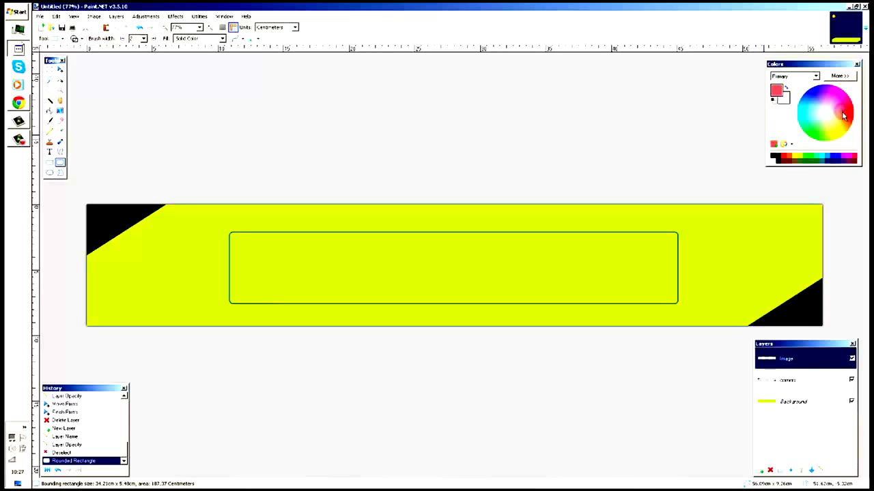
{"action": "left_click", "coordinate": [830, 124]}
{"action": "left_click", "coordinate": [841, 109]}
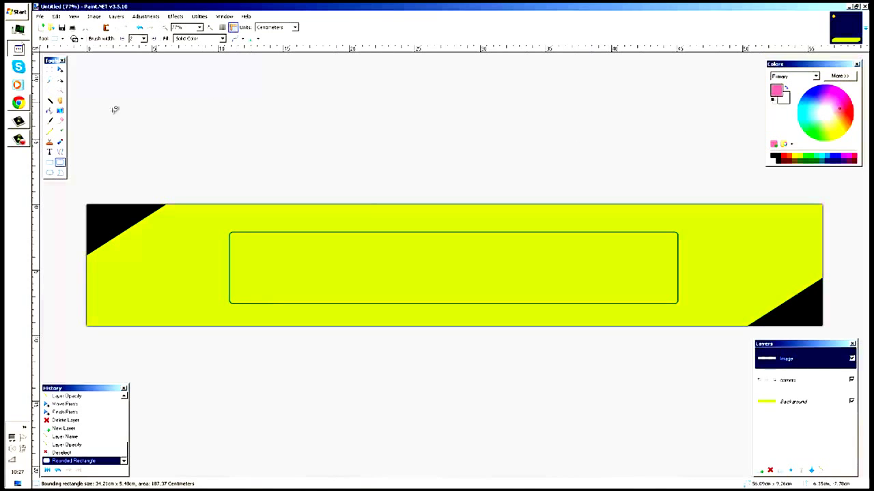
{"action": "left_click", "coordinate": [49, 110]}
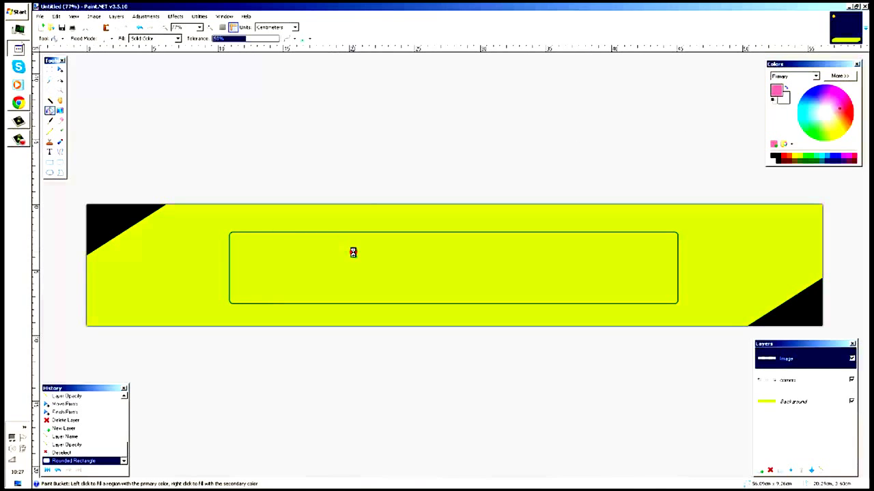
- Fill the rounded box with pink, then drag a Linear Reflected gradient from the centre rightward
{"action": "left_click", "coordinate": [350, 251]}
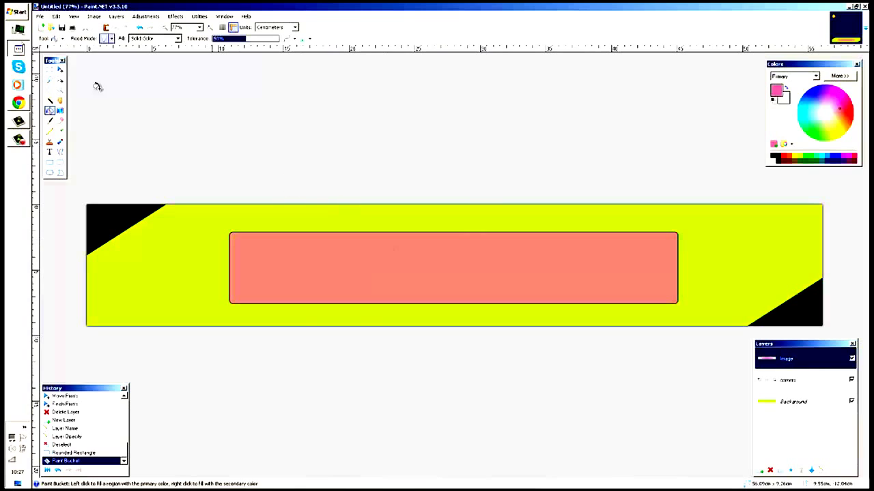
{"action": "left_click", "coordinate": [63, 38]}
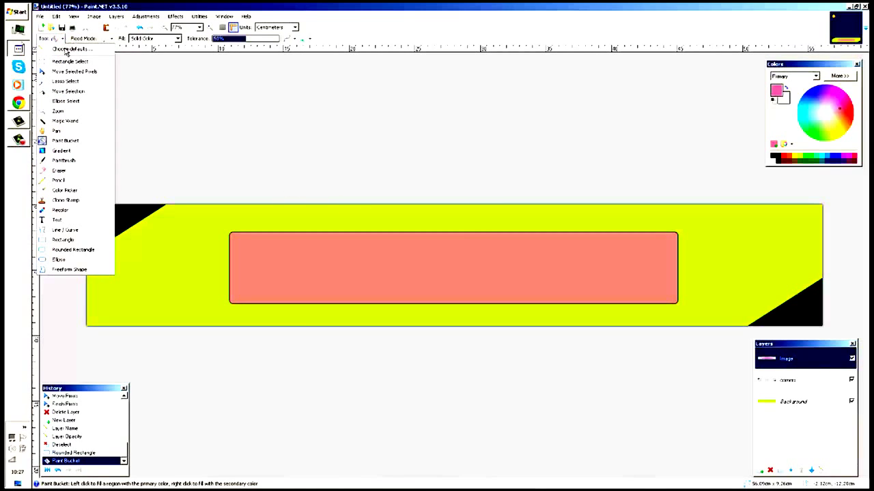
{"action": "left_click", "coordinate": [62, 151]}
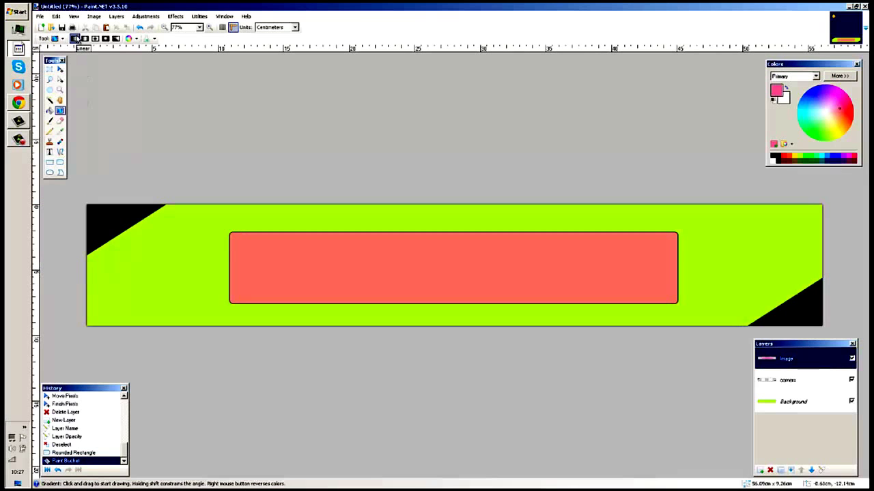
{"action": "left_click", "coordinate": [85, 38]}
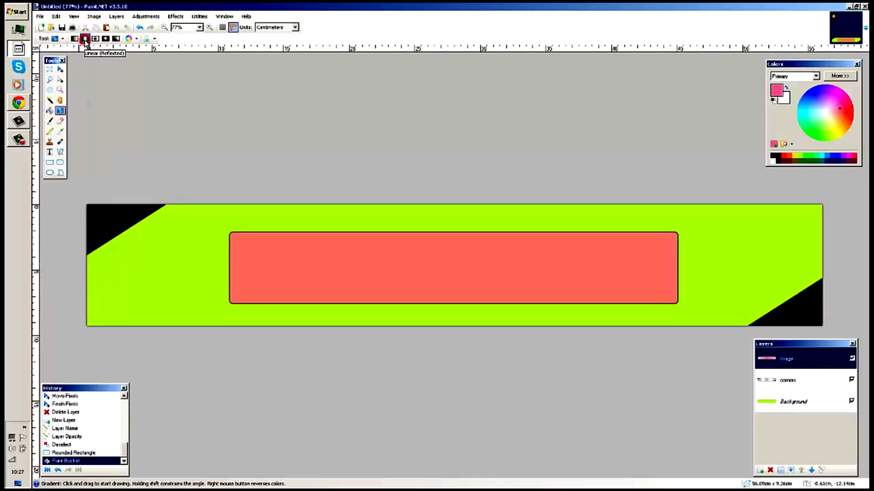
{"action": "left_click_drag", "start_coordinate": [442, 266], "coordinate": [813, 275]}
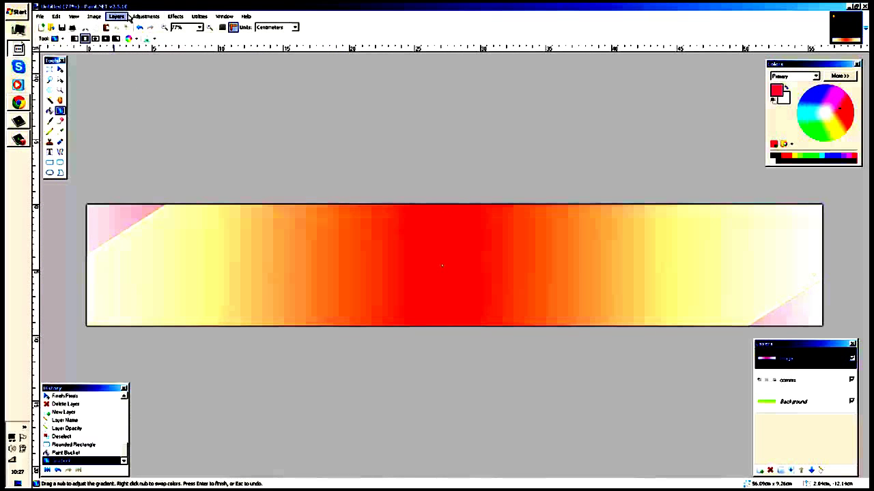
- Render Clouds over the banner with adjusted roughness and Xor blend mode
{"action": "left_click", "coordinate": [176, 16]}
{"action": "mouse_move", "coordinate": [196, 70]}
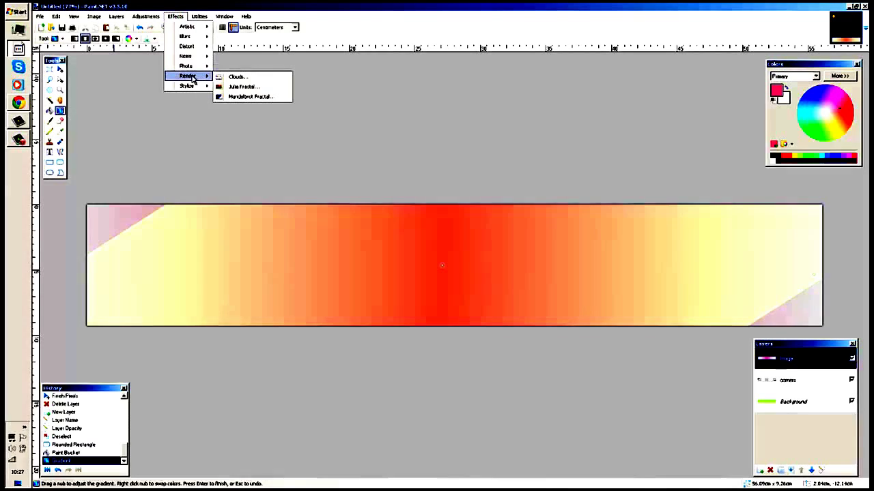
{"action": "left_click", "coordinate": [240, 77]}
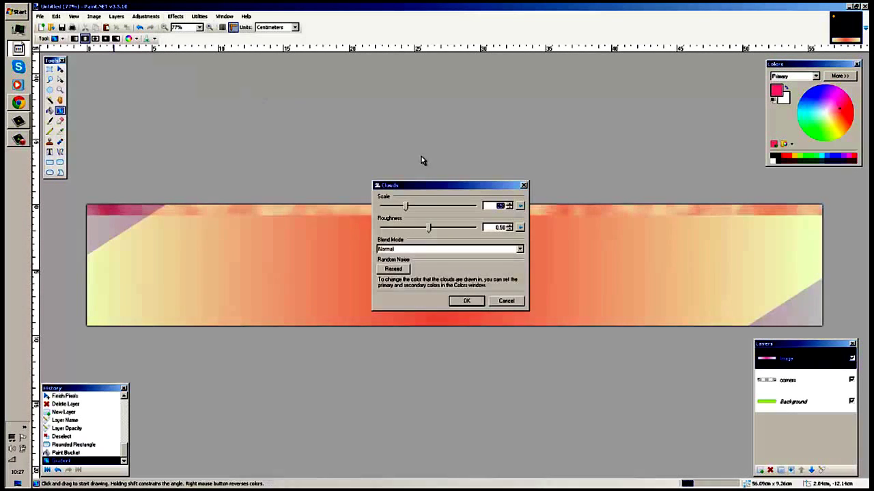
{"action": "left_click_drag", "start_coordinate": [423, 187], "coordinate": [291, 135]}
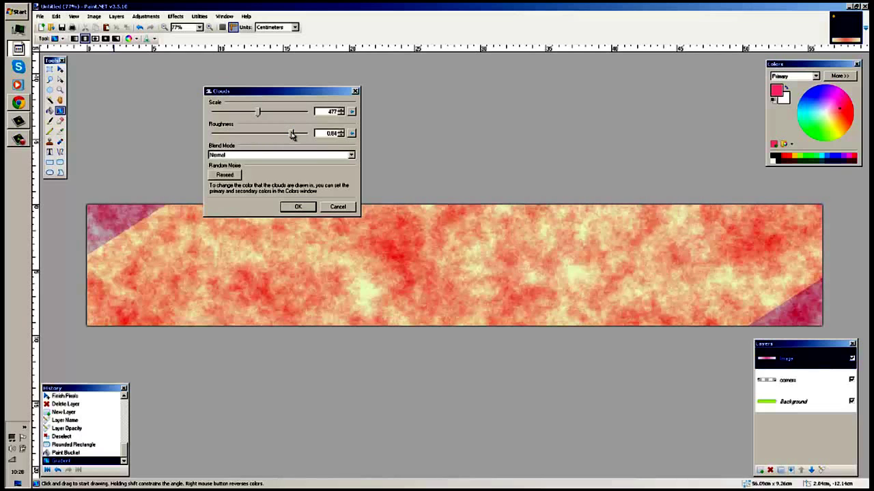
{"action": "mouse_move", "coordinate": [292, 135]}
{"action": "left_mouse_down"}
{"action": "mouse_move", "coordinate": [226, 135]}
{"action": "mouse_move", "coordinate": [295, 143]}
{"action": "left_mouse_up"}
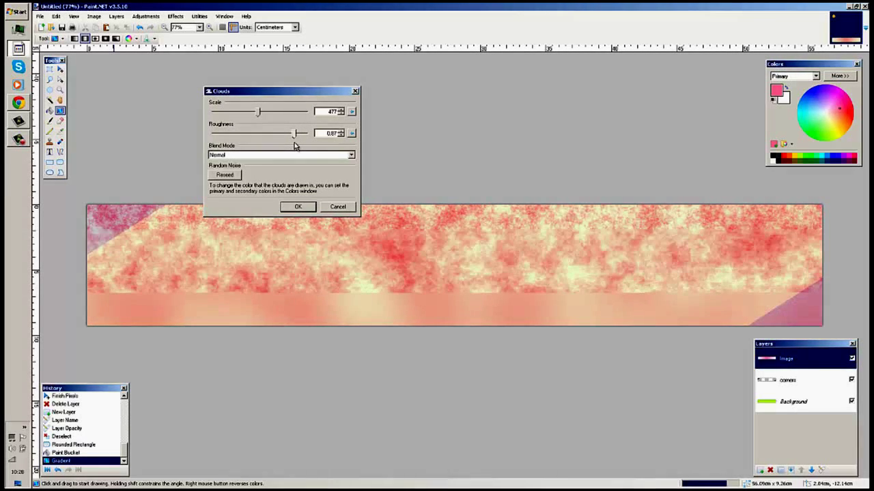
{"action": "left_click", "coordinate": [289, 156]}
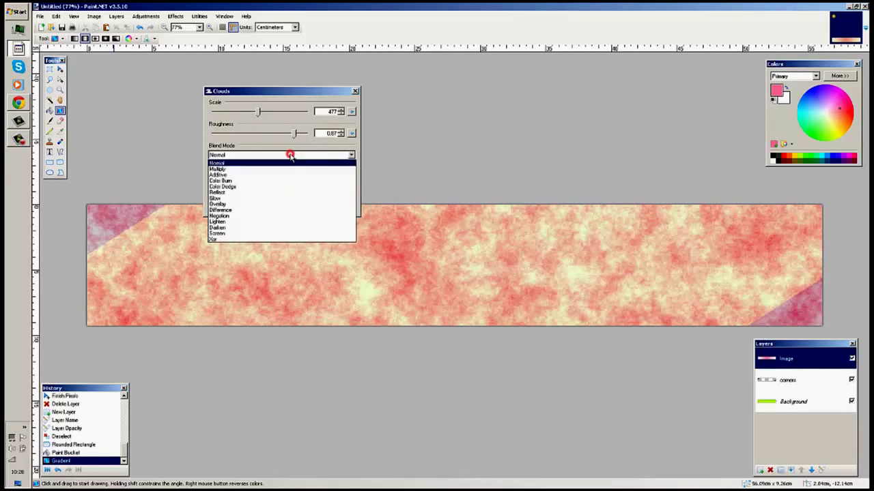
{"action": "left_click", "coordinate": [258, 239]}
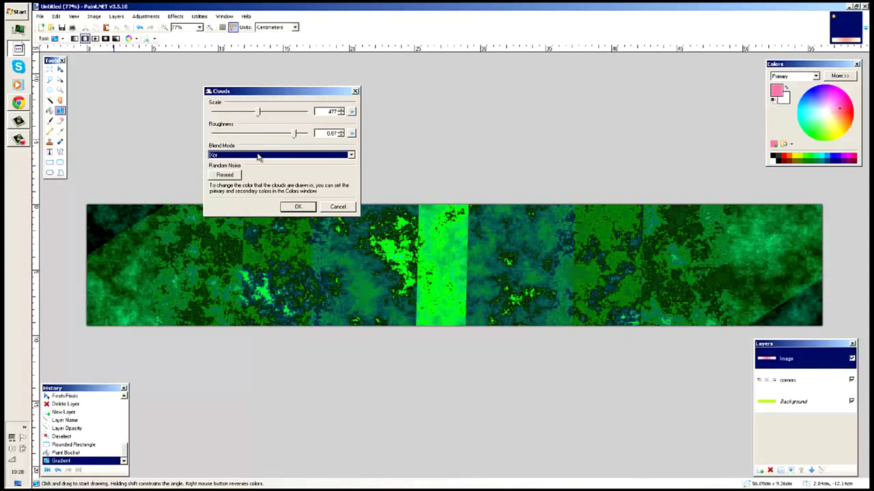
{"action": "left_click", "coordinate": [297, 207]}
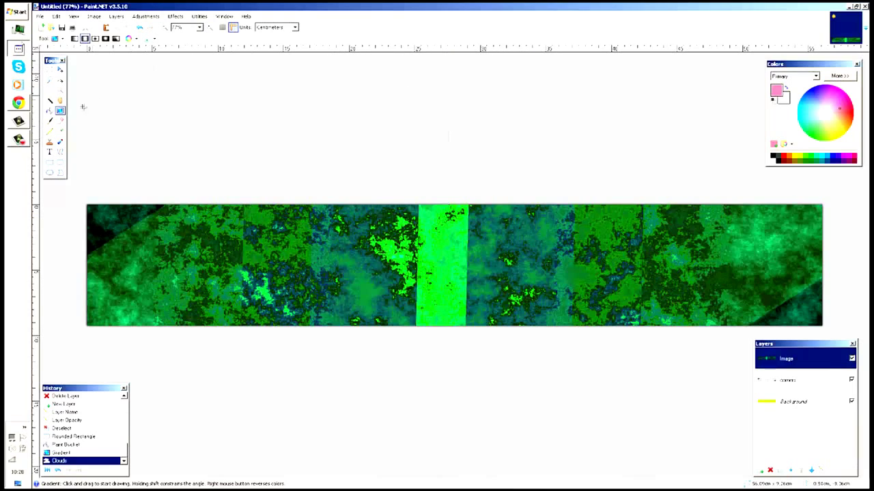
- Start a dark blue text entry mid-banner with the font size set to 108
{"action": "left_click", "coordinate": [49, 151]}
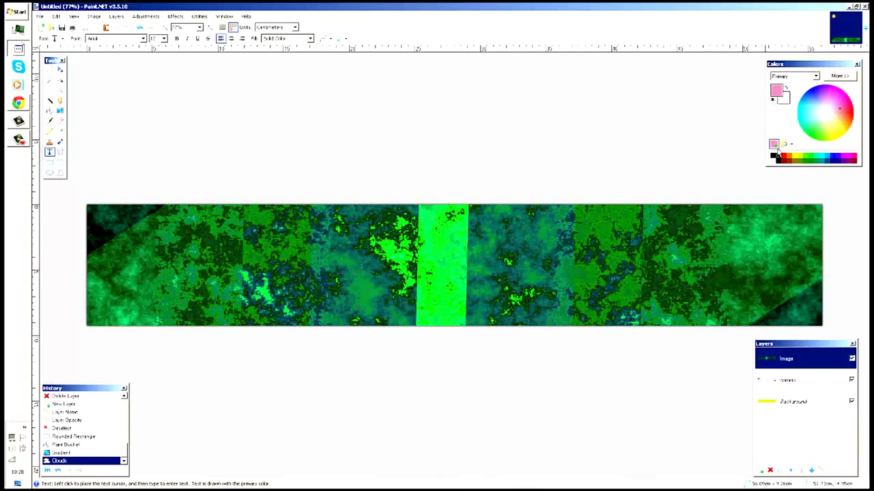
{"action": "left_click", "coordinate": [836, 161]}
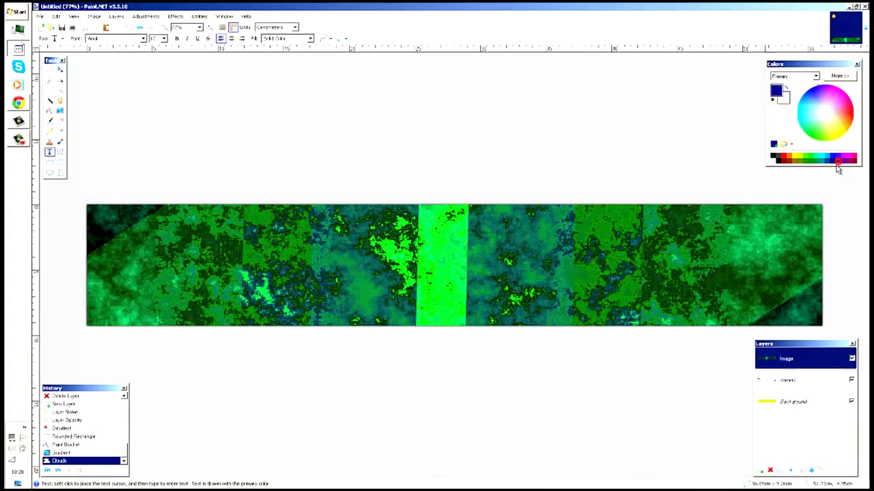
{"action": "left_click", "coordinate": [391, 254]}
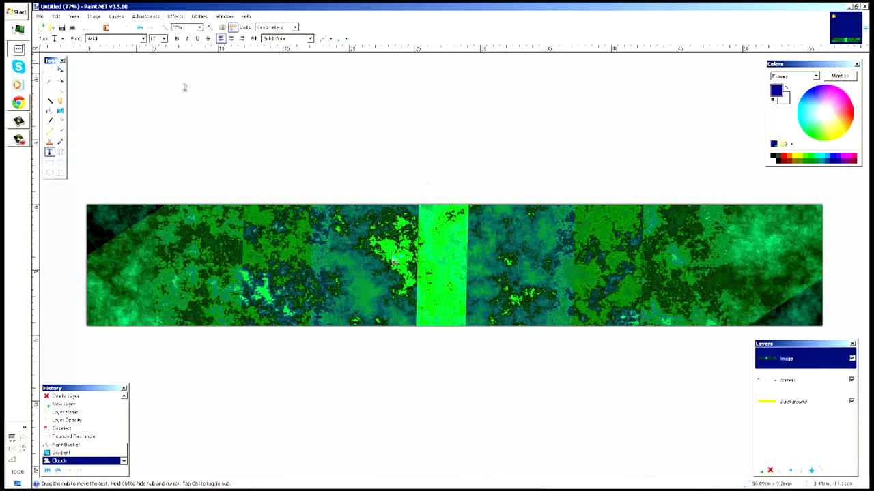
{"action": "left_click", "coordinate": [164, 38]}
{"action": "left_click", "coordinate": [155, 134]}
{"action": "left_click", "coordinate": [164, 39]}
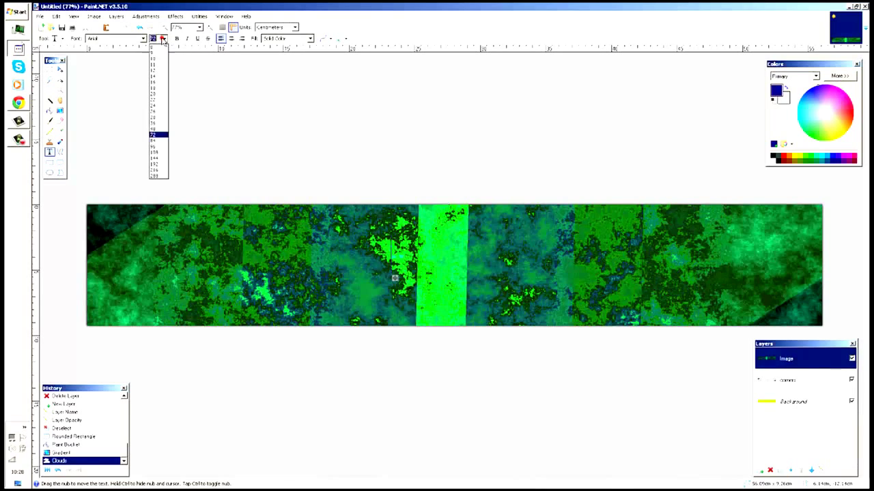
{"action": "left_click", "coordinate": [161, 153]}
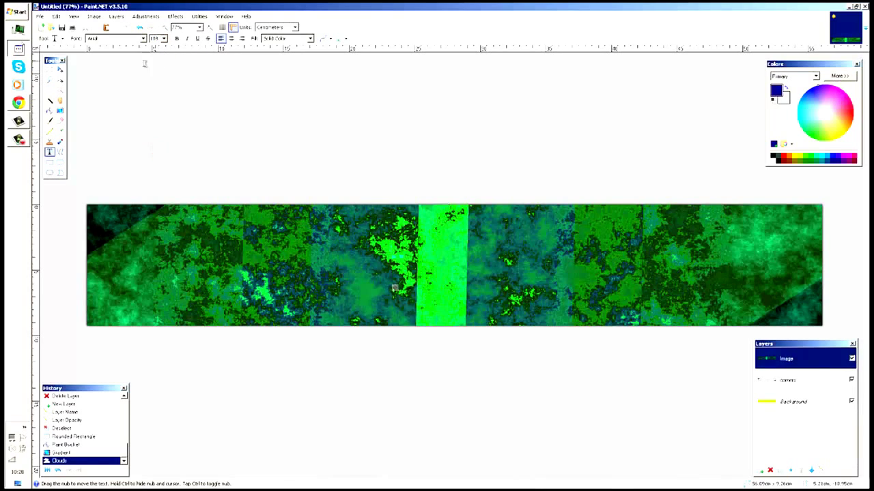
- Set the text font to Chinyen
{"action": "left_click", "coordinate": [142, 38]}
{"action": "scroll", "coordinate": [159, 105], "scroll_direction": "down", "scroll_amount": 3}
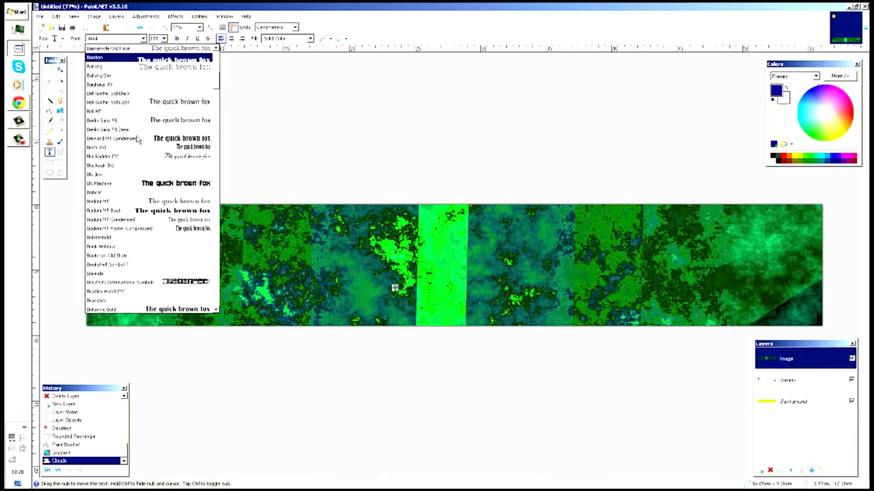
{"action": "scroll", "coordinate": [146, 174], "scroll_direction": "down", "scroll_amount": 7}
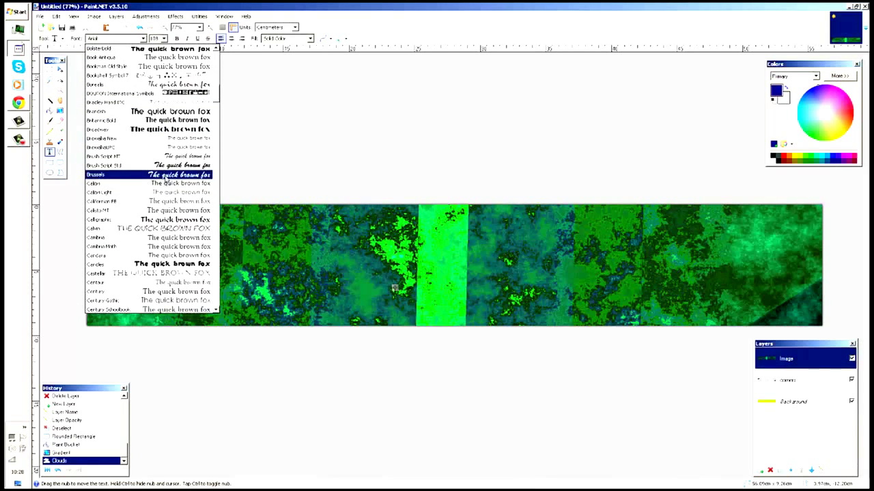
{"action": "scroll", "coordinate": [163, 180], "scroll_direction": "down", "scroll_amount": 3}
{"action": "scroll", "coordinate": [178, 263], "scroll_direction": "down", "scroll_amount": 4}
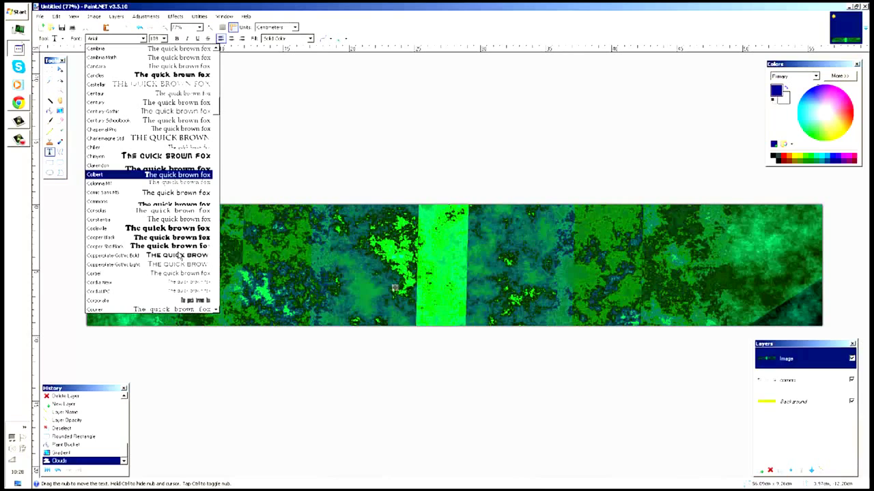
{"action": "left_click", "coordinate": [174, 156]}
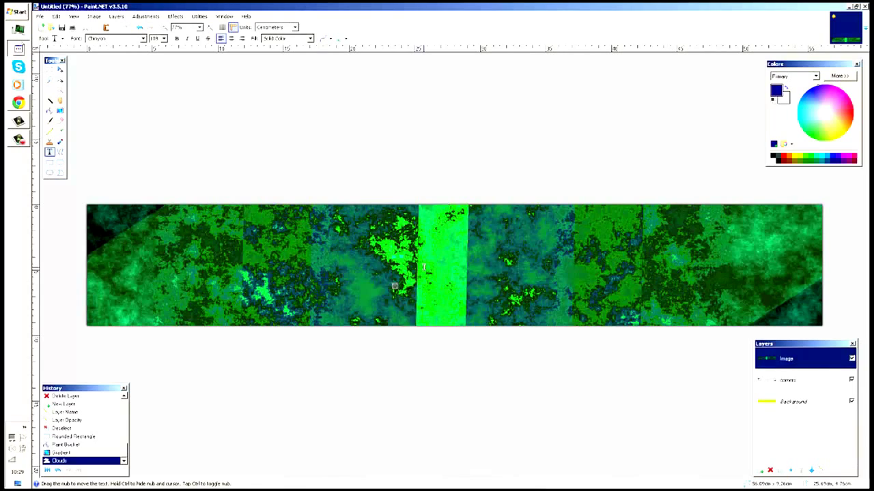
- Type the title 'Bacon Channel!!', shift it left to fit, and make it italic
{"action": "type", "text": "Bacon Channel"}
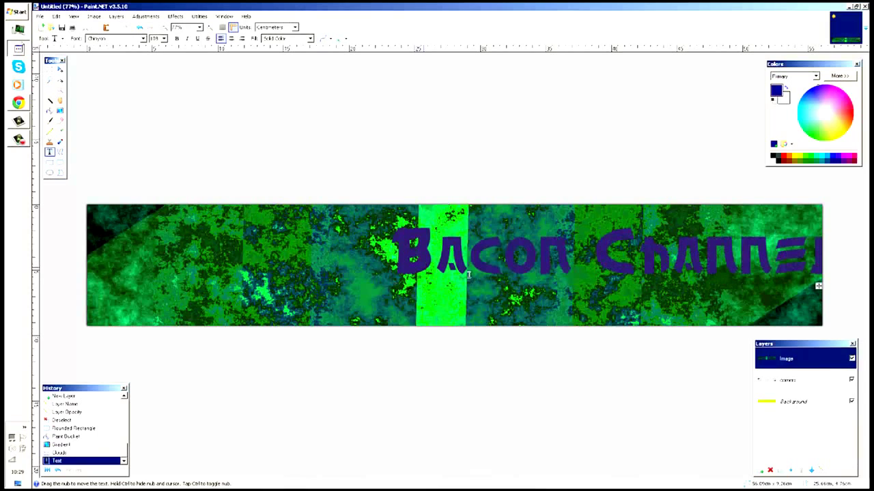
{"action": "left_click_drag", "start_coordinate": [819, 287], "coordinate": [640, 298]}
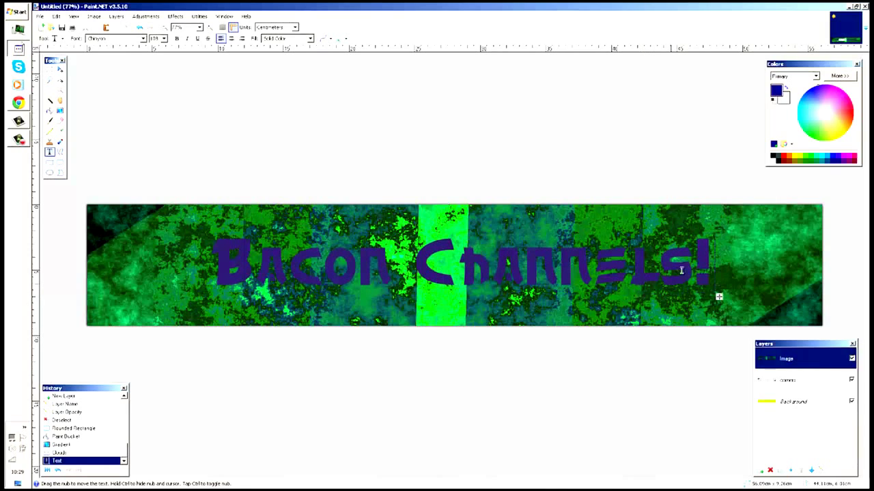
{"action": "key", "text": "BackSpace"}
{"action": "key", "text": "BackSpace"}
{"action": "type", "text": "!!"}
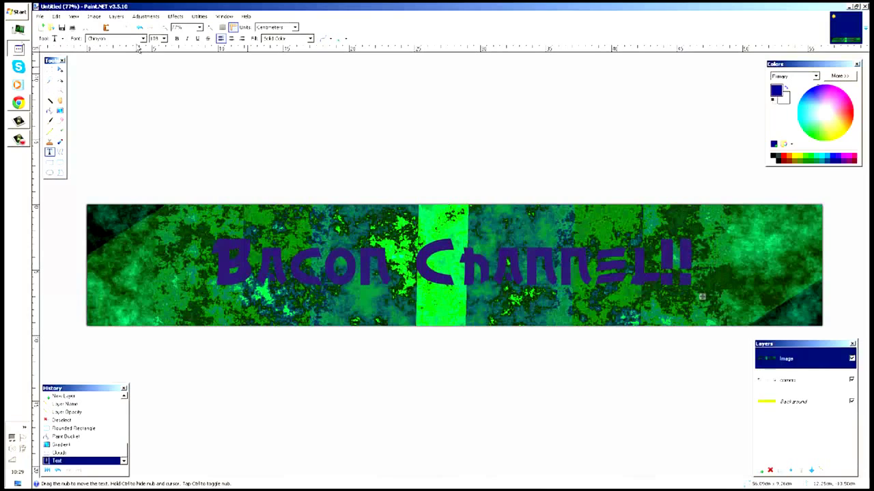
{"action": "left_click", "coordinate": [188, 40]}
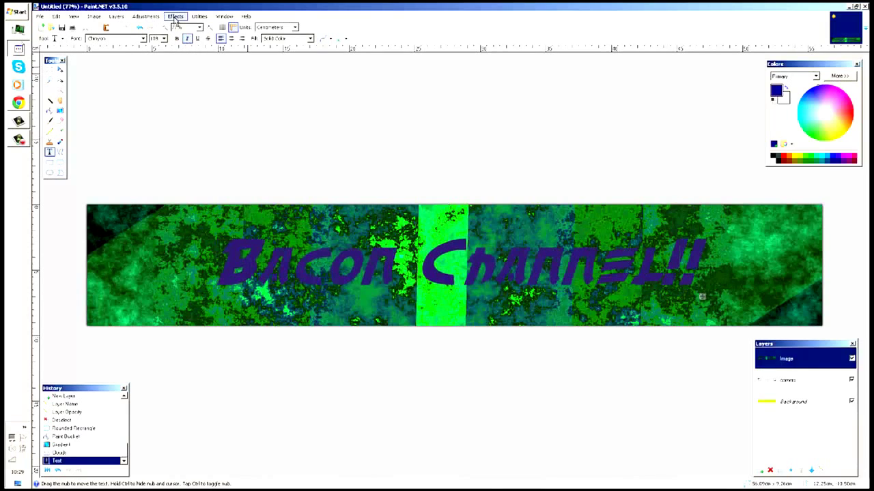
- Apply a Photo > Glow effect with radius 14, brightness 45 and contrast 2
{"action": "left_click", "coordinate": [176, 17]}
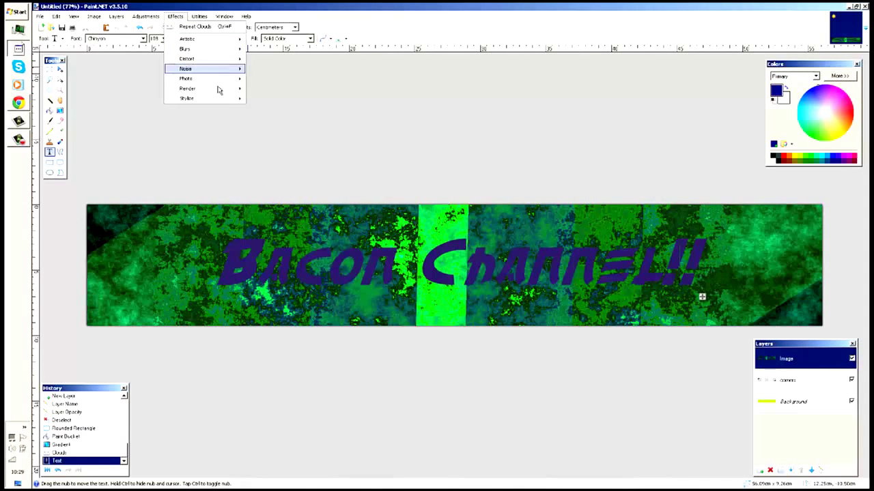
{"action": "mouse_move", "coordinate": [203, 81]}
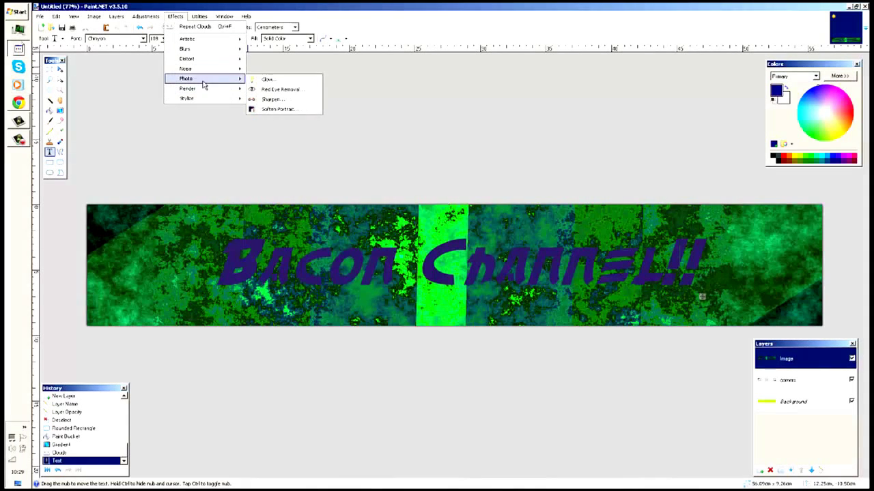
{"action": "left_click", "coordinate": [253, 79]}
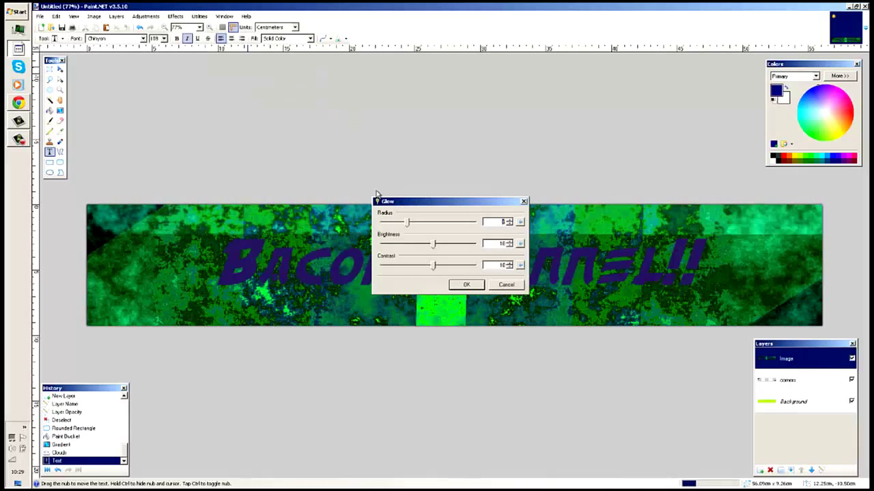
{"action": "left_click_drag", "start_coordinate": [391, 203], "coordinate": [291, 140]}
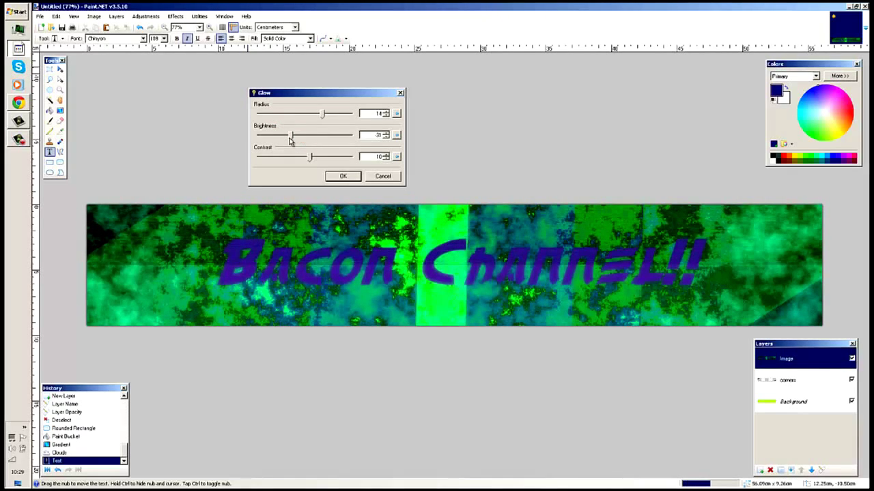
{"action": "left_click_drag", "start_coordinate": [291, 136], "coordinate": [291, 158]}
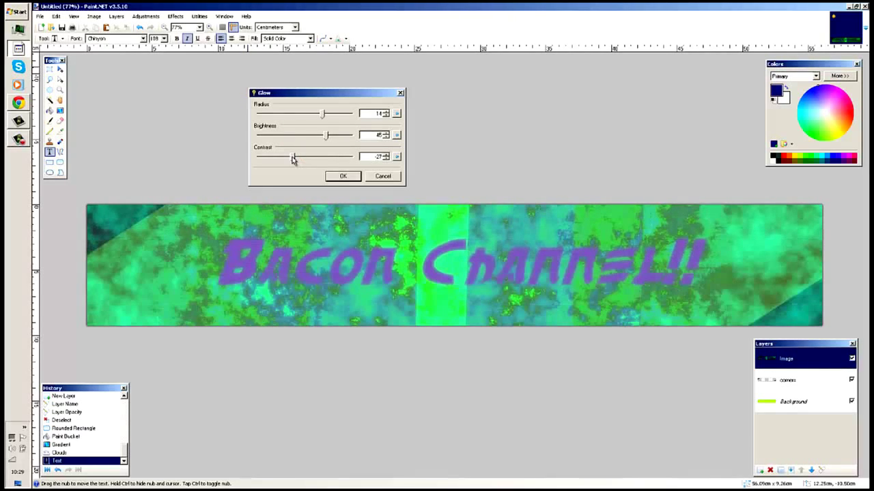
{"action": "left_click_drag", "start_coordinate": [292, 159], "coordinate": [306, 157]}
{"action": "left_click", "coordinate": [342, 177]}
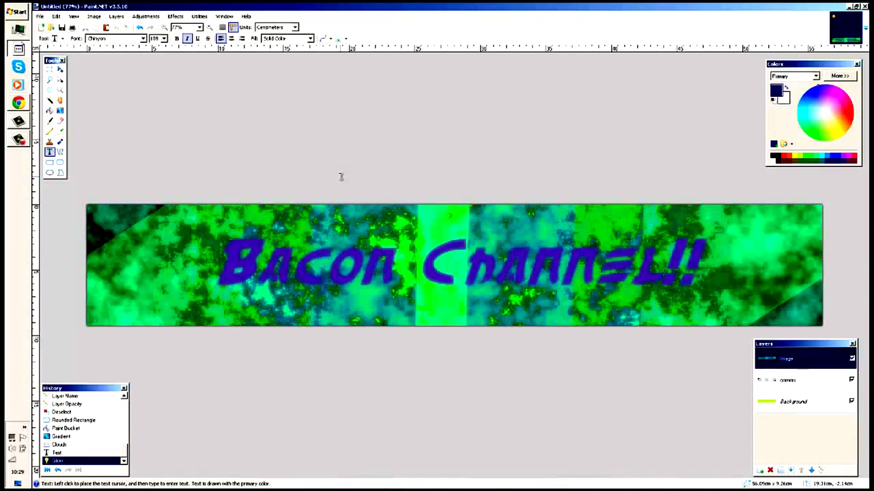
{"action": "left_click", "coordinate": [41, 17]}
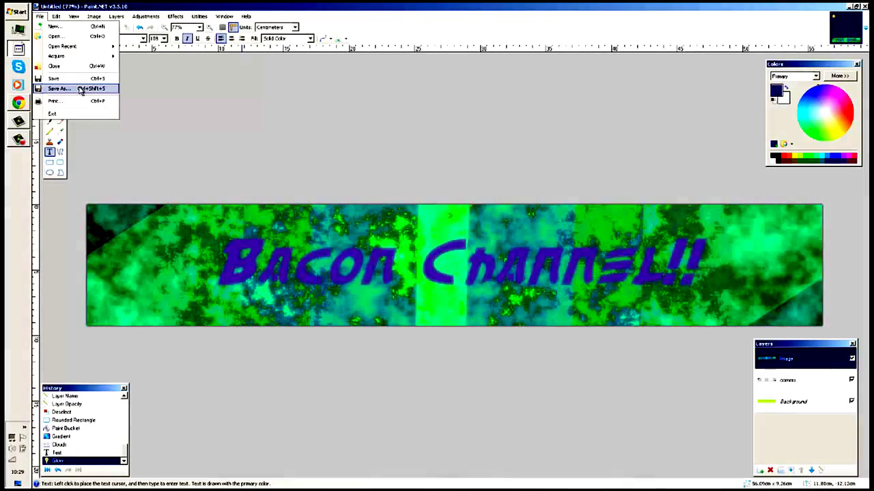
{"action": "left_click", "coordinate": [277, 115]}
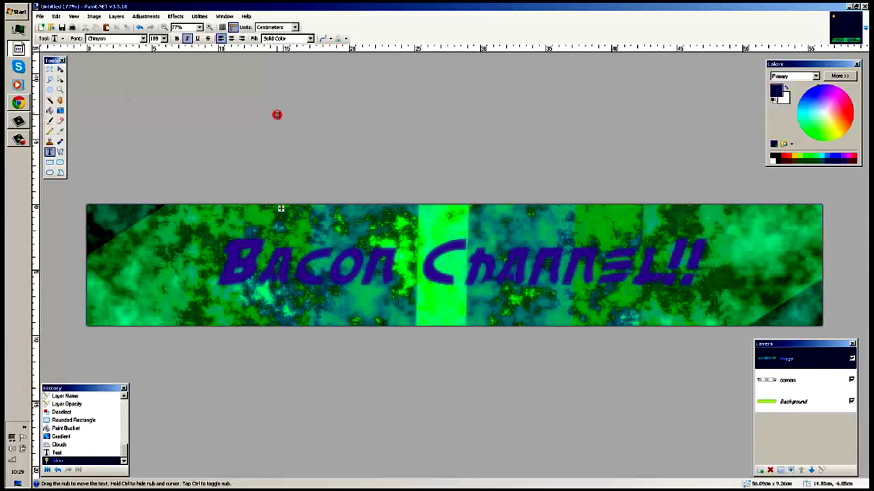
{"action": "left_click", "coordinate": [18, 103]}
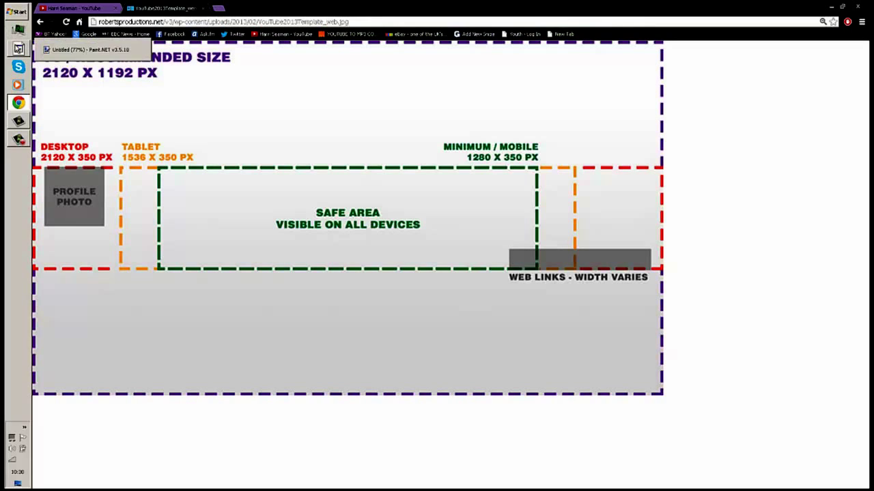
{"action": "left_click", "coordinate": [19, 30]}
{"action": "left_click", "coordinate": [61, 28]}
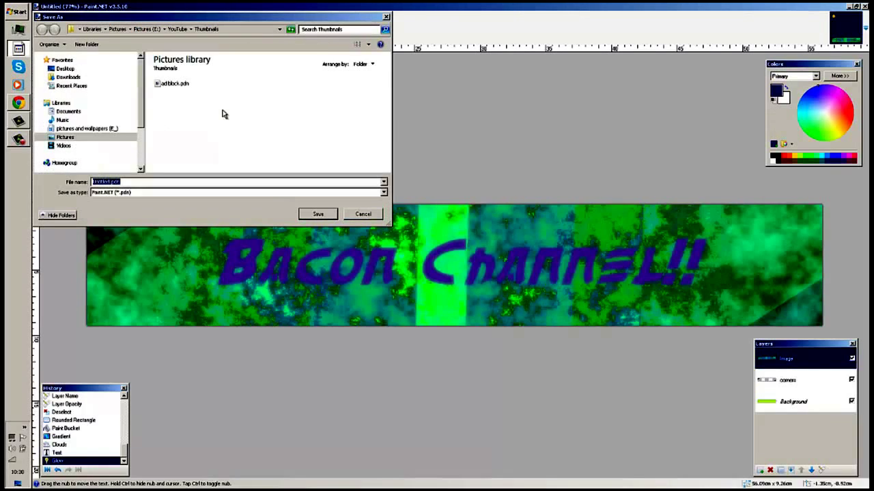
- Go to the YouTube cover folder, declining to overwrite the existing 10-06-13 b.pdn
{"action": "left_click", "coordinate": [178, 29]}
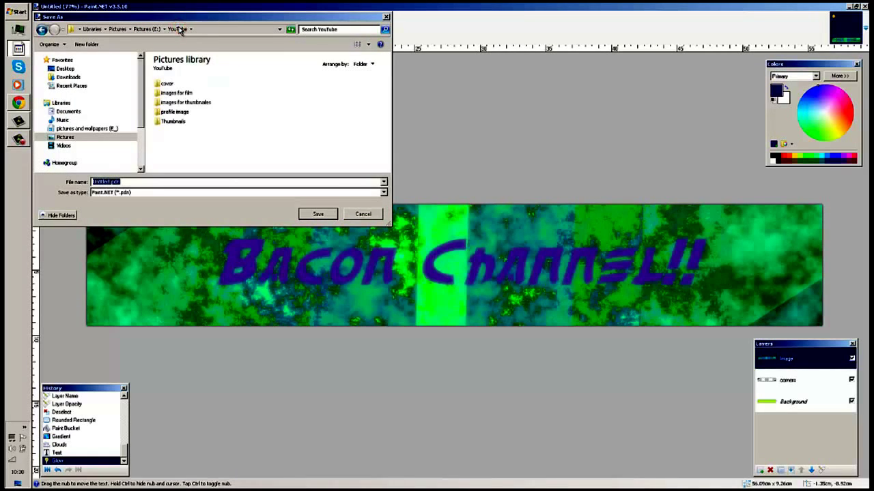
{"action": "left_click", "coordinate": [167, 84]}
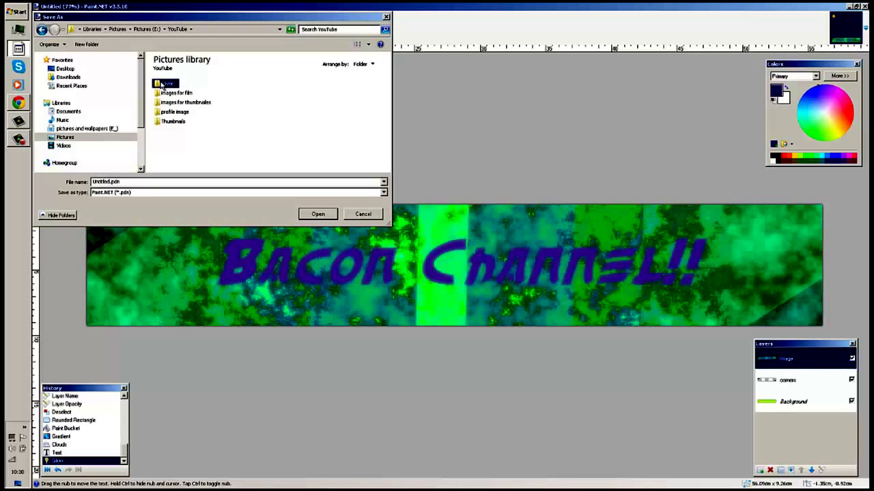
{"action": "double_click", "coordinate": [161, 84]}
{"action": "double_click", "coordinate": [163, 86]}
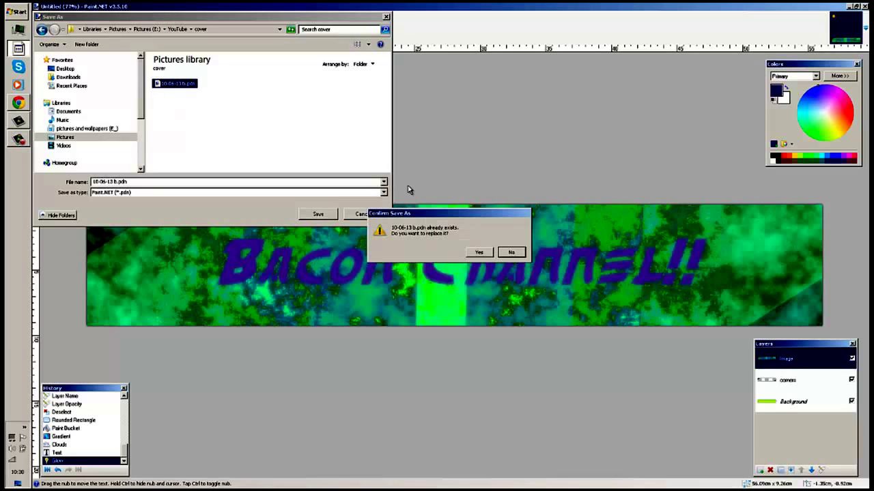
{"action": "left_click", "coordinate": [511, 254]}
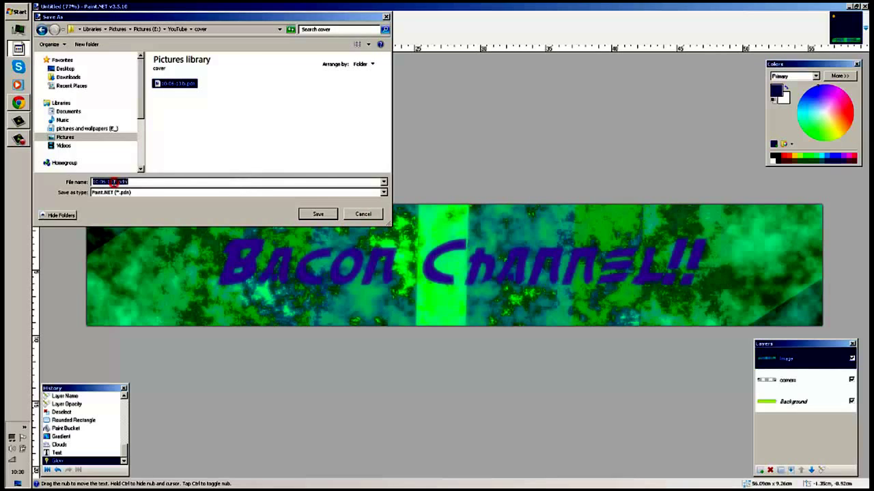
- Save the banner there under the new name tutorial.pdn
{"action": "left_click", "coordinate": [114, 181]}
{"action": "key", "text": "BackSpace"}
{"action": "key", "text": "BackSpace"}
{"action": "key", "text": "BackSpace"}
{"action": "key", "text": "BackSpace"}
{"action": "key", "text": "BackSpace"}
{"action": "key", "text": "BackSpace"}
{"action": "key", "text": "BackSpace"}
{"action": "key", "text": "BackSpace"}
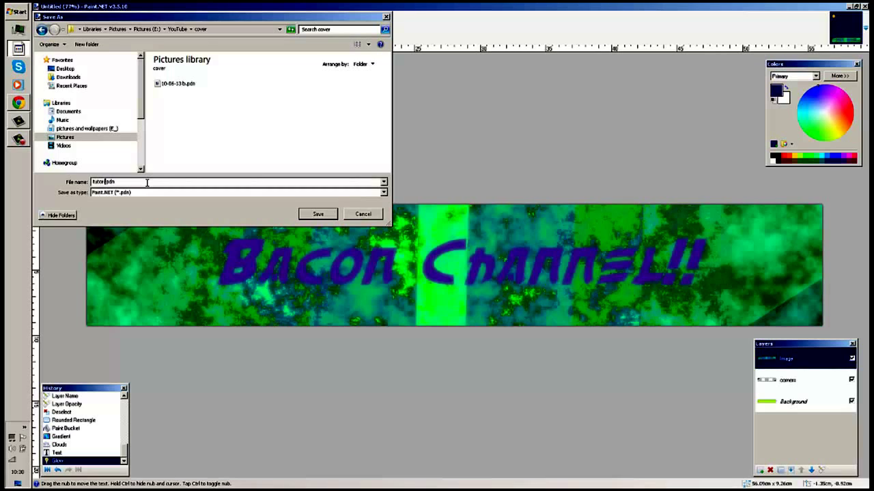
{"action": "type", "text": "tutorial"}
{"action": "left_click", "coordinate": [308, 216]}
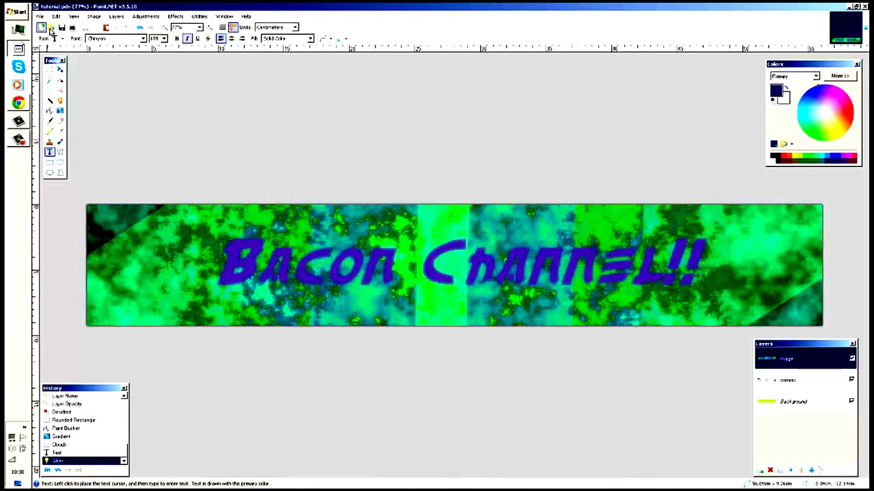
- Resize the image to 2120 × 1192 pixels after checking the template's TV size
{"action": "left_click", "coordinate": [94, 16]}
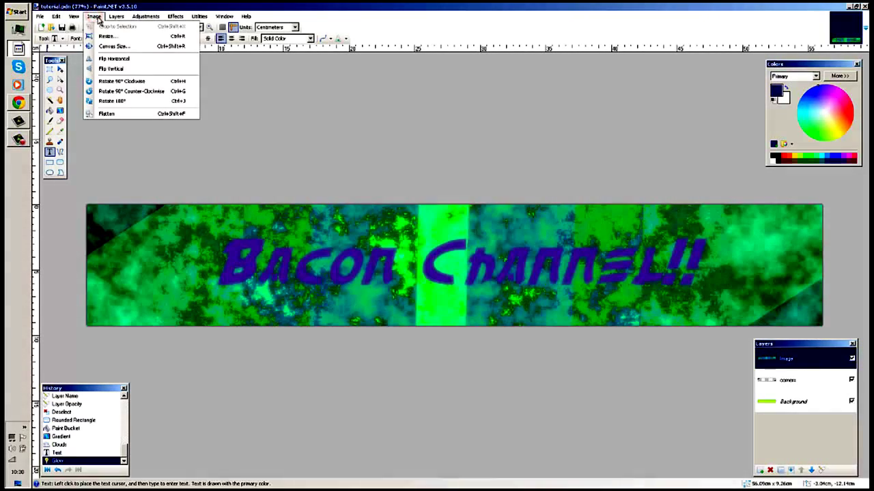
{"action": "left_click", "coordinate": [109, 36]}
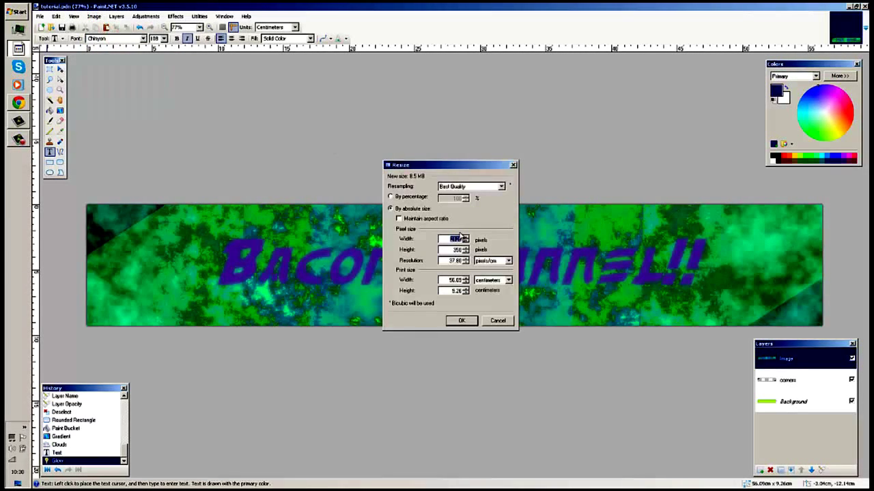
{"action": "left_click", "coordinate": [18, 102]}
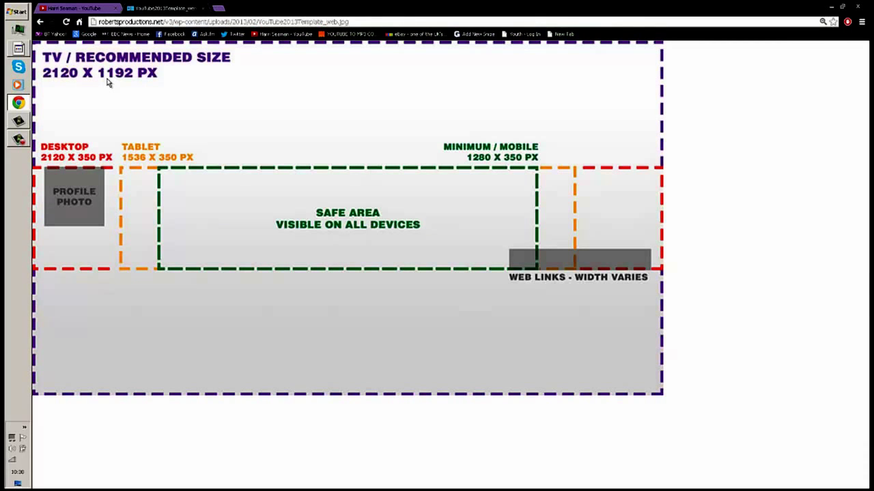
{"action": "left_click", "coordinate": [18, 47]}
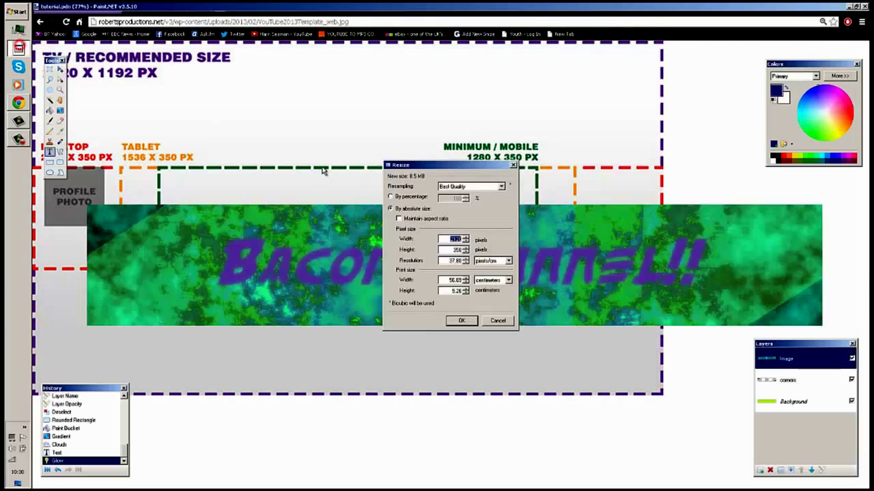
{"action": "double_click", "coordinate": [454, 250]}
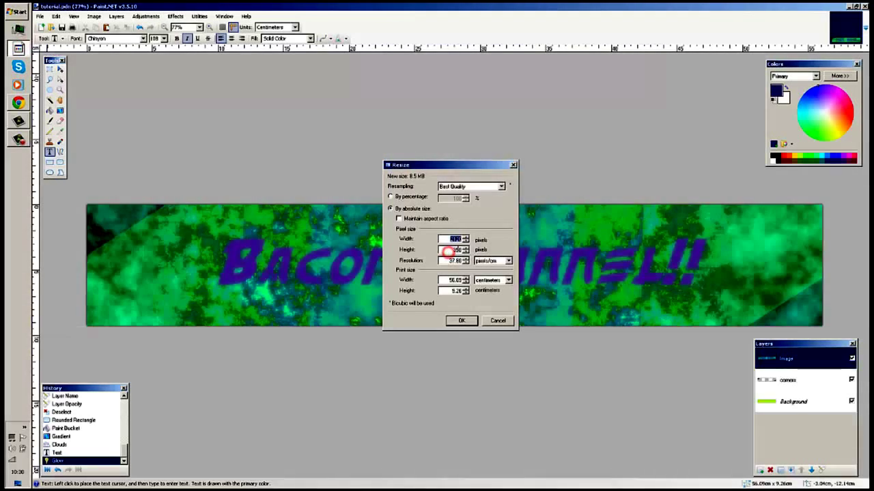
{"action": "type", "text": "1192"}
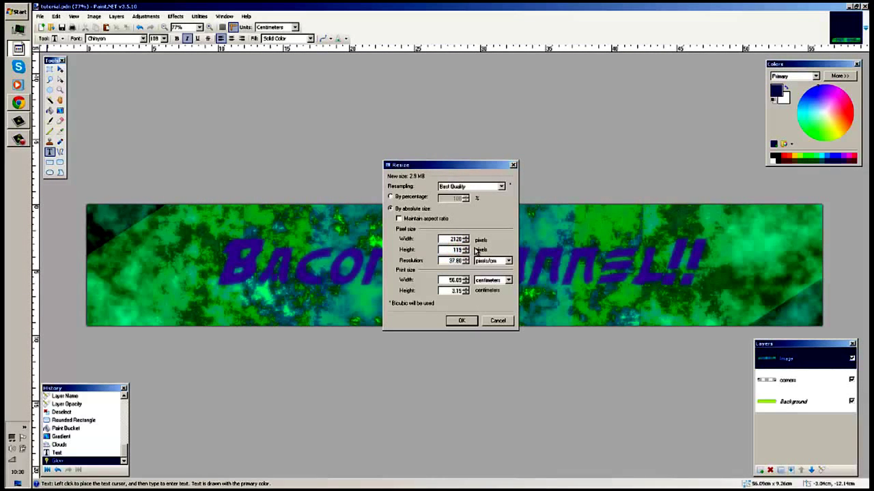
{"action": "left_click", "coordinate": [461, 321]}
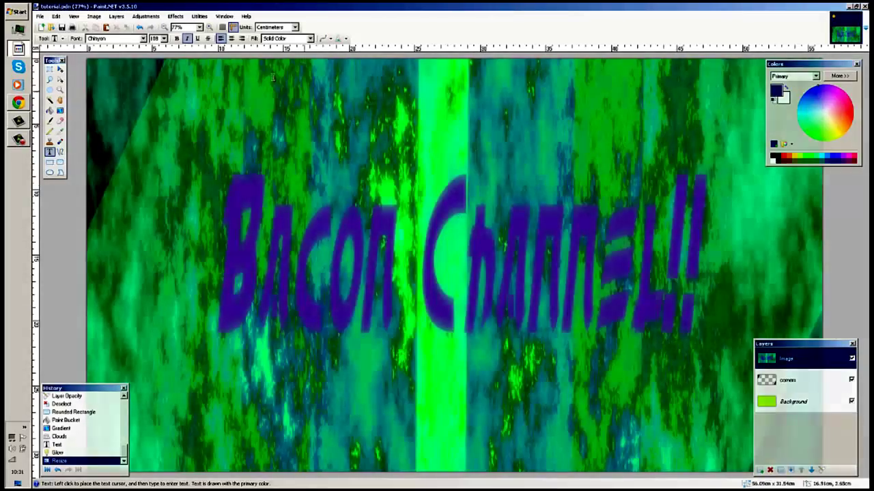
- Zoom out, select all and try nudging the image, then undo those moves
{"action": "key", "text": "ctrl+b"}
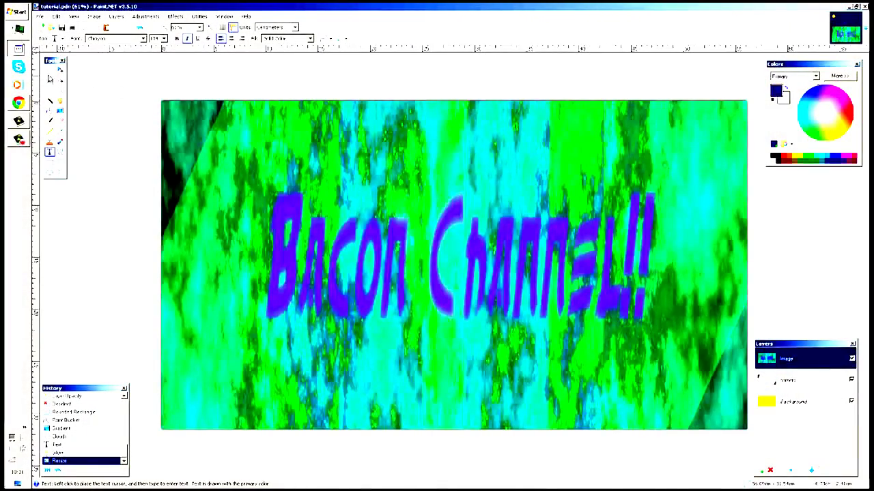
{"action": "left_click", "coordinate": [61, 70]}
{"action": "key", "text": "ctrl+a"}
{"action": "left_click", "coordinate": [386, 156]}
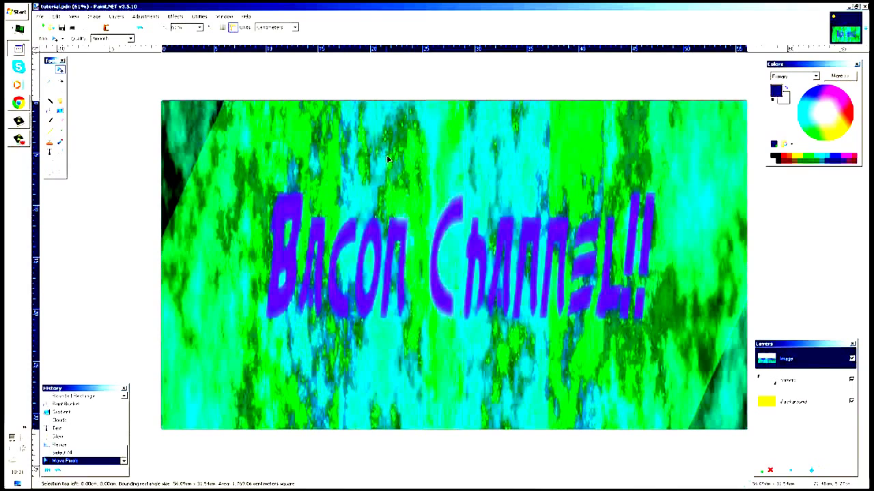
{"action": "left_click_drag", "start_coordinate": [464, 111], "coordinate": [444, 102]}
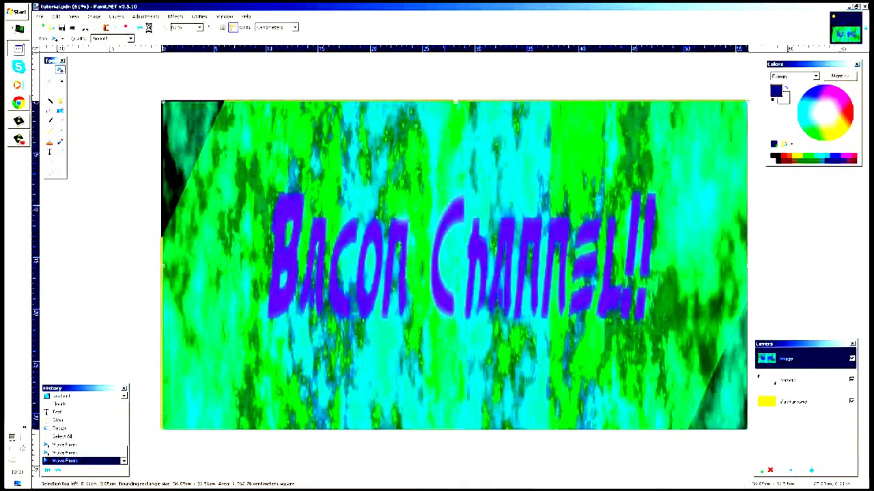
{"action": "left_click", "coordinate": [141, 28]}
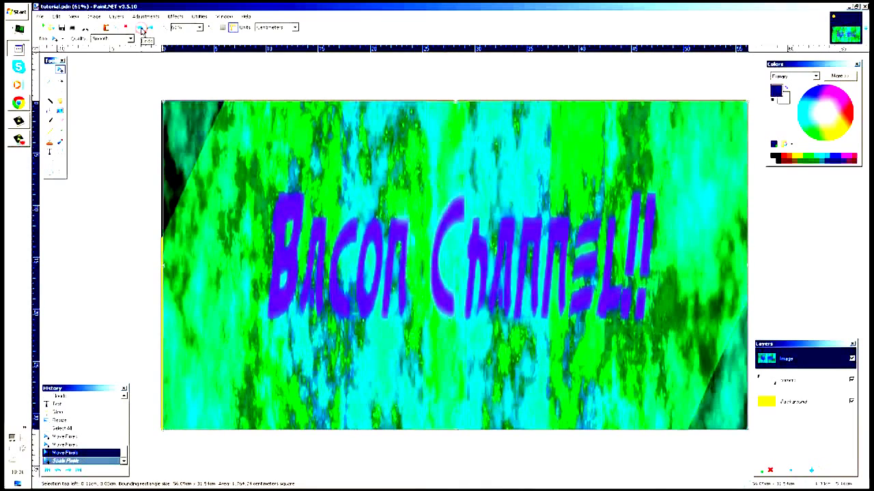
{"action": "left_click", "coordinate": [141, 28]}
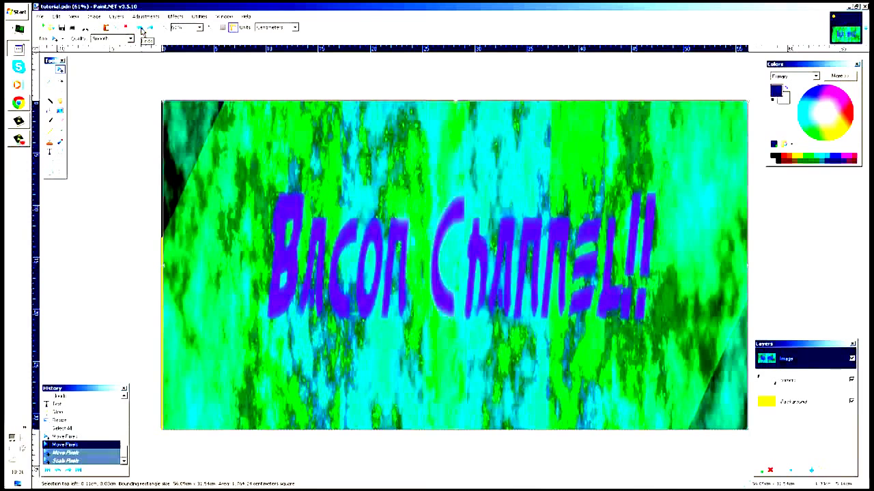
{"action": "left_click", "coordinate": [141, 30]}
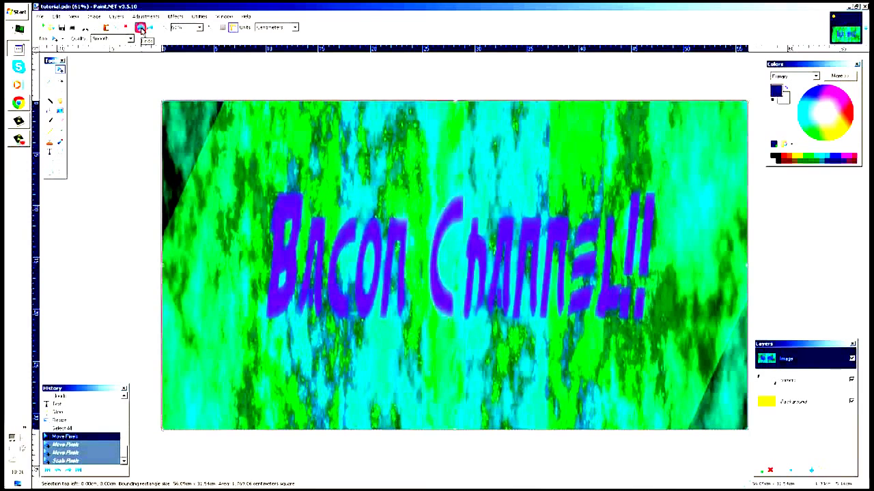
- Select the whole canvas and test moving the image down, then undo it
{"action": "left_click", "coordinate": [52, 71]}
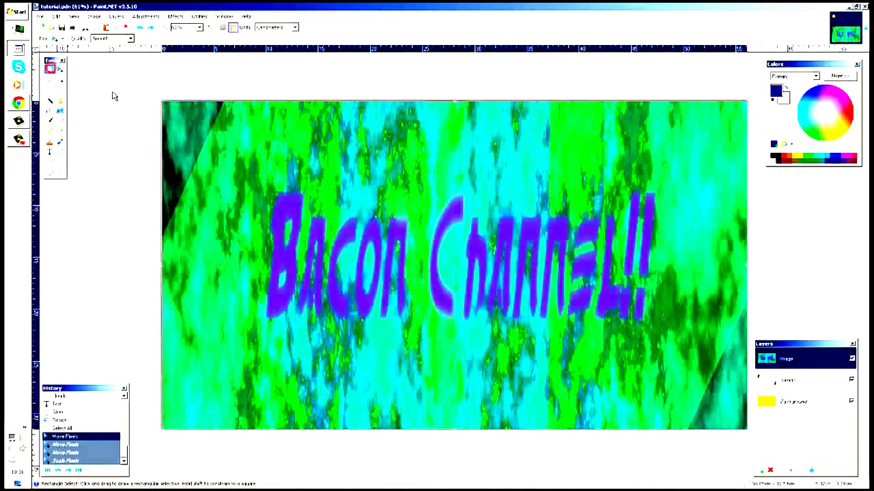
{"action": "left_click_drag", "start_coordinate": [119, 80], "coordinate": [750, 436]}
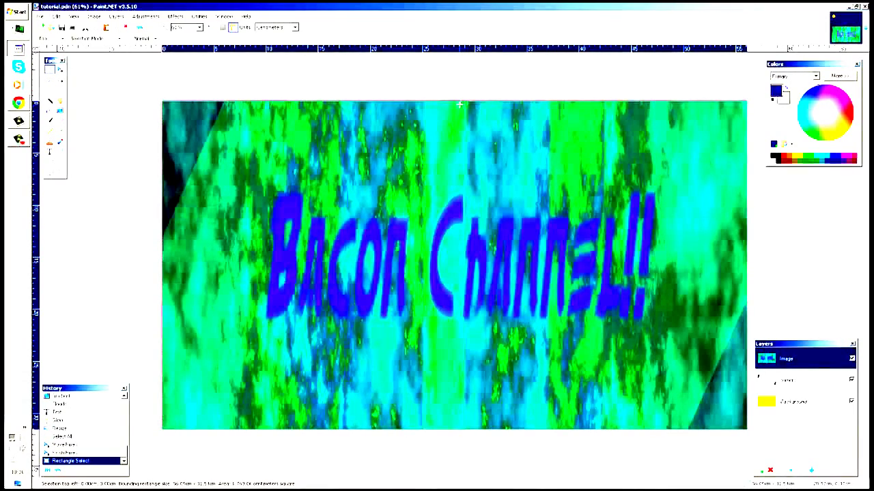
{"action": "left_click", "coordinate": [59, 72]}
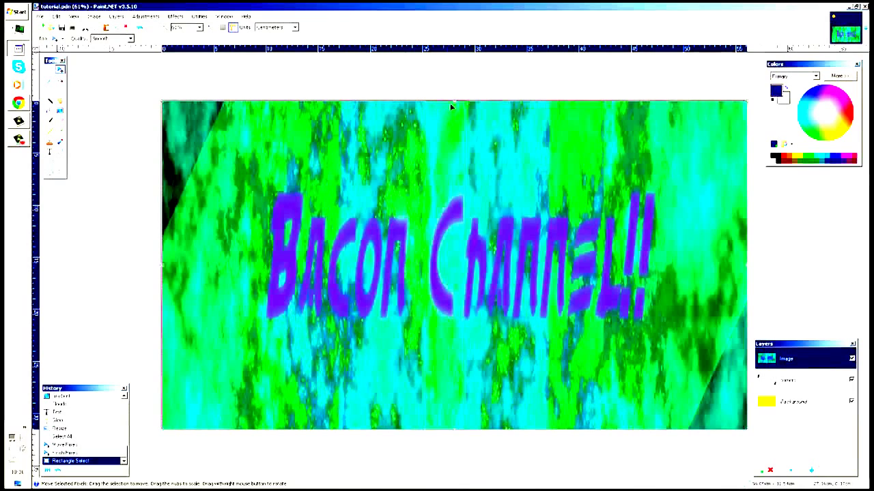
{"action": "left_click_drag", "start_coordinate": [453, 101], "coordinate": [453, 114]}
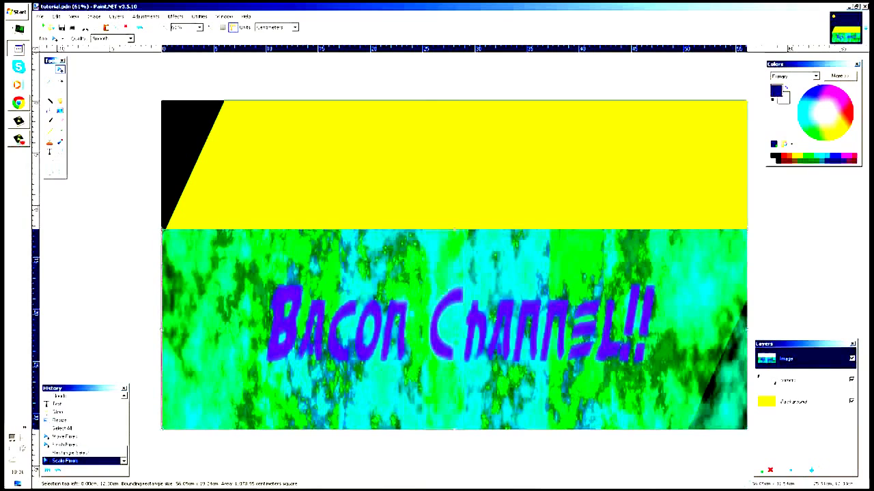
{"action": "key", "text": "ctrl+z"}
{"action": "key", "text": "ctrl+z"}
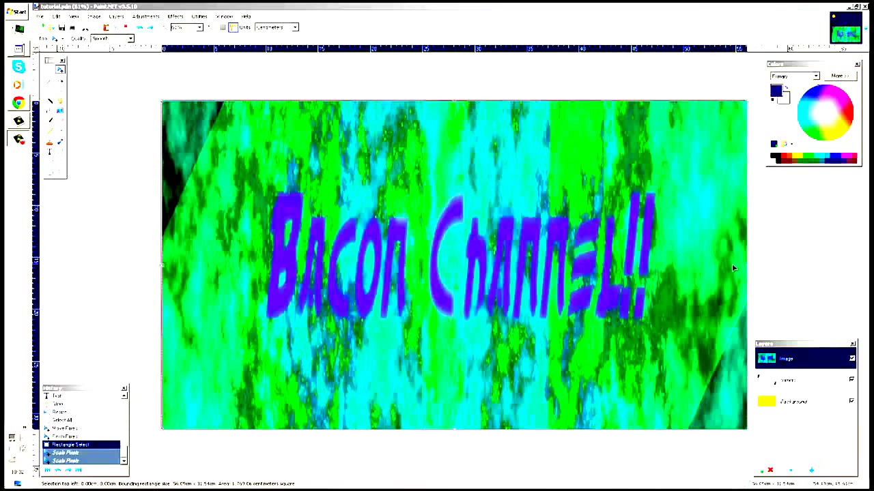
- Merge the Image and corners layers down into the Background layer
{"action": "left_click", "coordinate": [791, 470]}
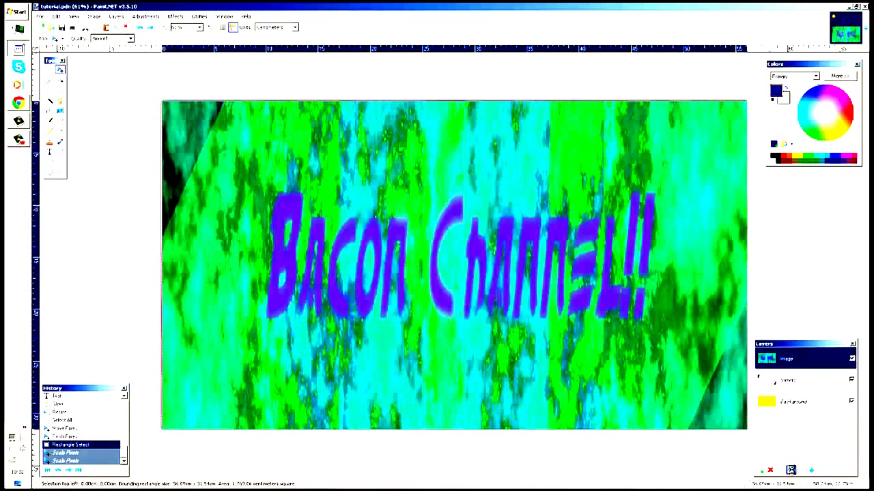
{"action": "left_click", "coordinate": [791, 470]}
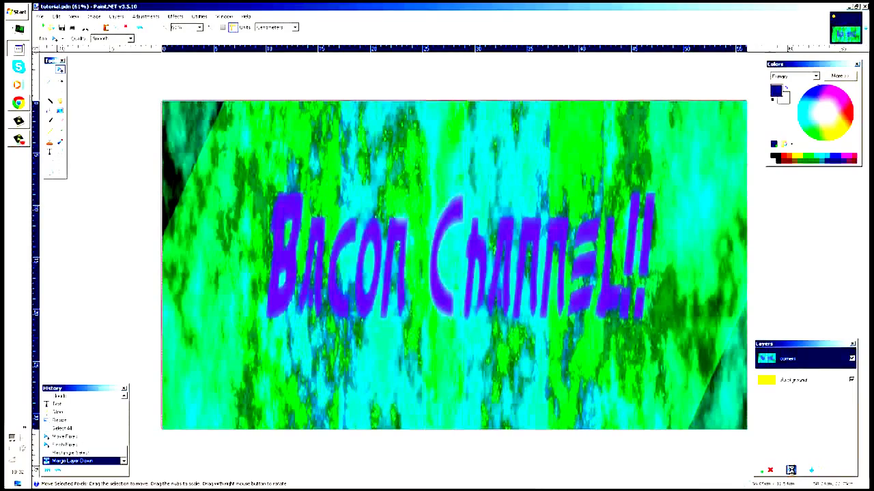
{"action": "left_click", "coordinate": [791, 470]}
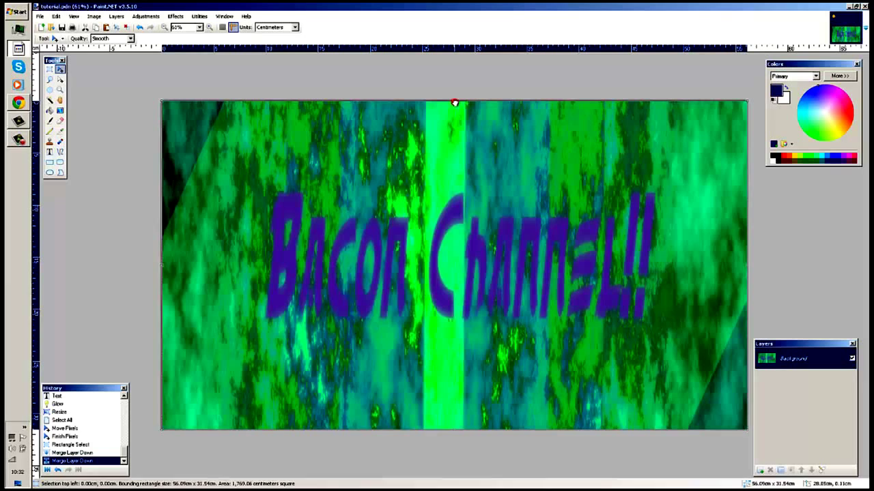
- Squash the banner from top and bottom into a thin strip centred vertically
{"action": "left_click_drag", "start_coordinate": [455, 102], "coordinate": [439, 197]}
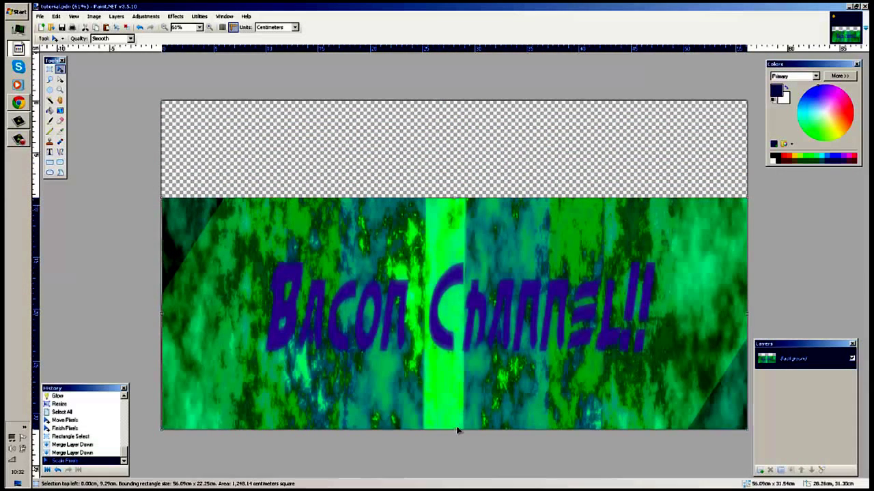
{"action": "left_click_drag", "start_coordinate": [455, 429], "coordinate": [448, 295]}
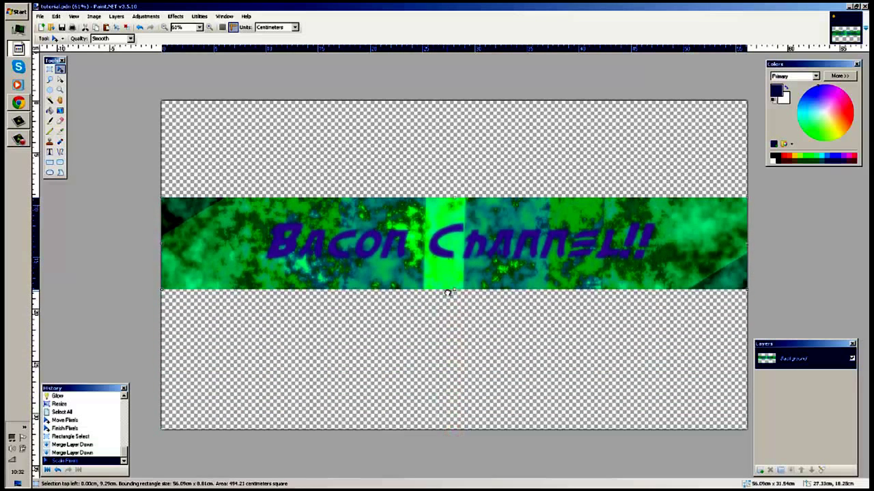
{"action": "left_click_drag", "start_coordinate": [469, 258], "coordinate": [469, 266]}
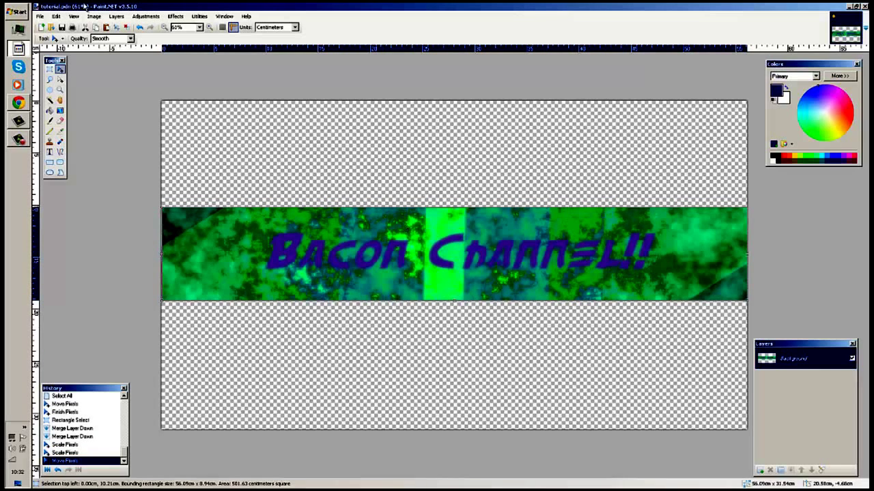
- Save the banner as tutorial.jpg in JPEG format at quality 76
{"action": "left_click", "coordinate": [42, 15]}
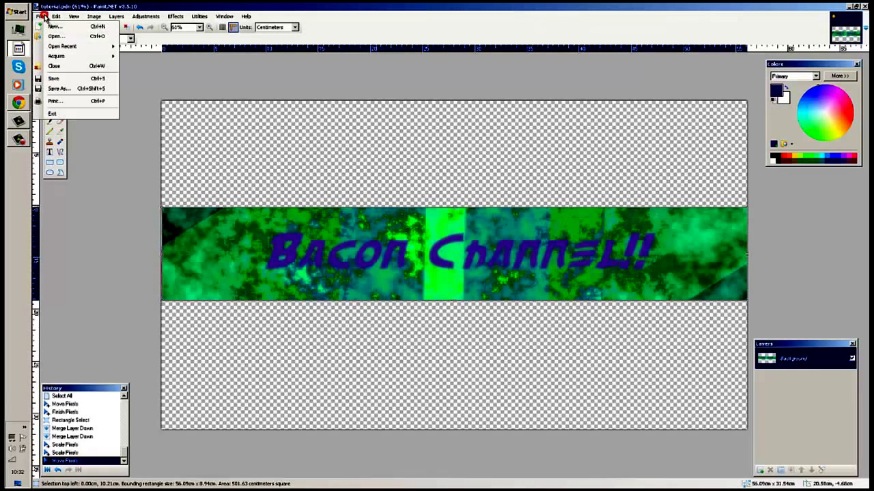
{"action": "left_click", "coordinate": [82, 89]}
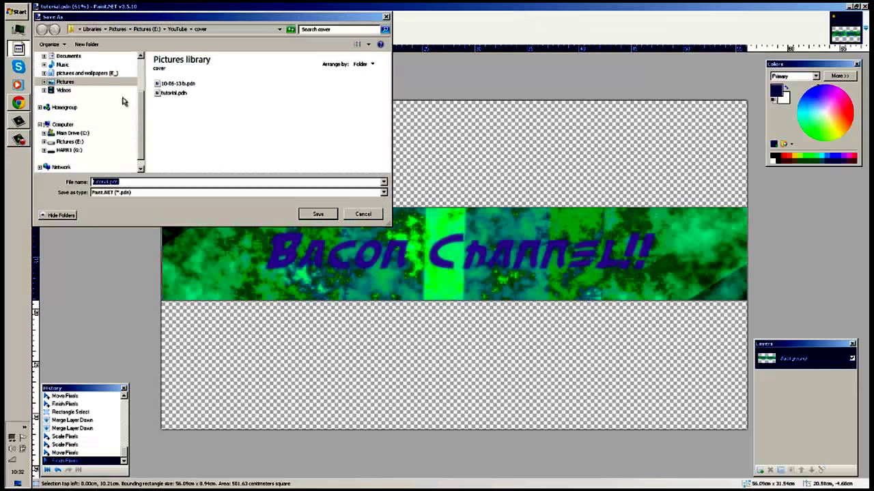
{"action": "left_click", "coordinate": [128, 181]}
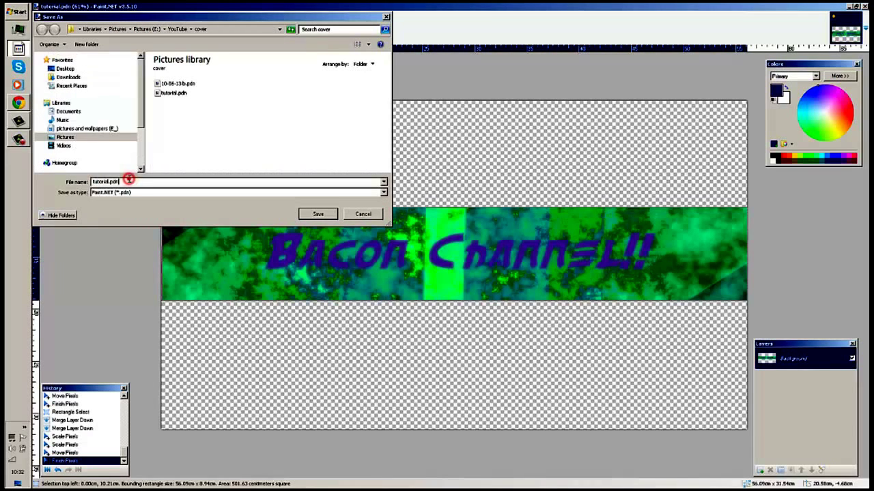
{"action": "left_click", "coordinate": [142, 196]}
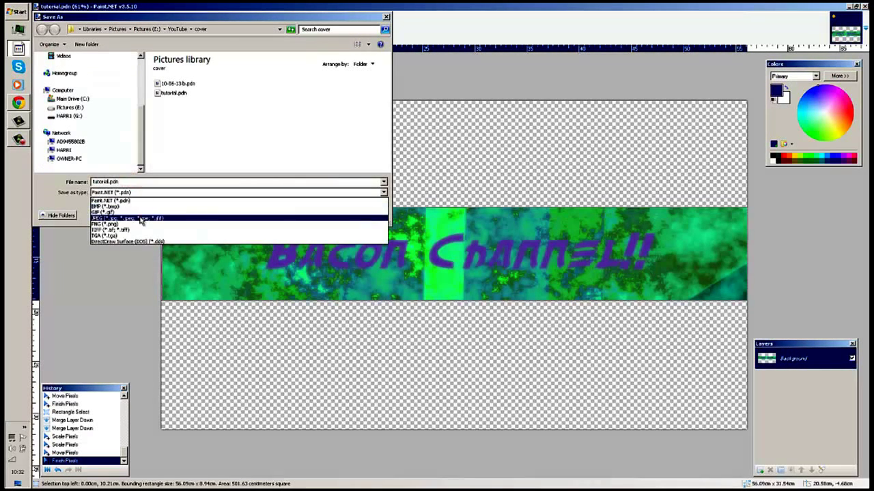
{"action": "left_click", "coordinate": [140, 217]}
{"action": "left_click", "coordinate": [311, 214]}
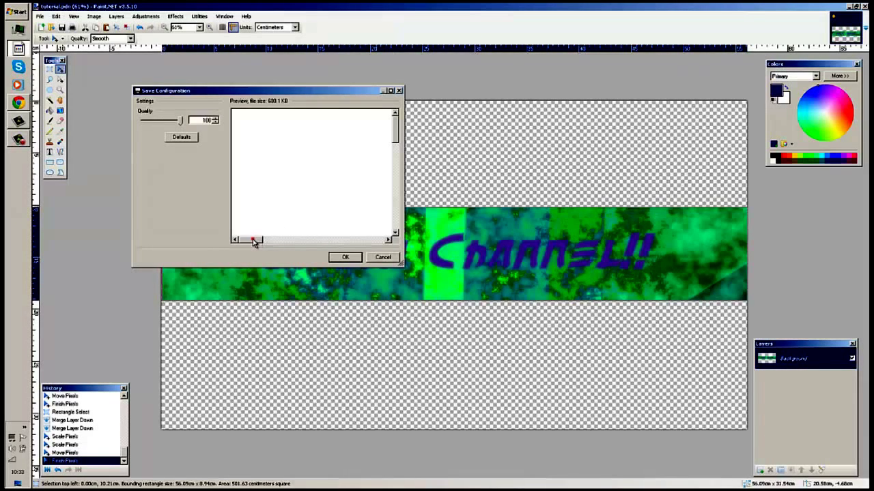
{"action": "left_click_drag", "start_coordinate": [253, 242], "coordinate": [321, 245]}
{"action": "scroll", "coordinate": [332, 173], "scroll_direction": "down", "scroll_amount": 3}
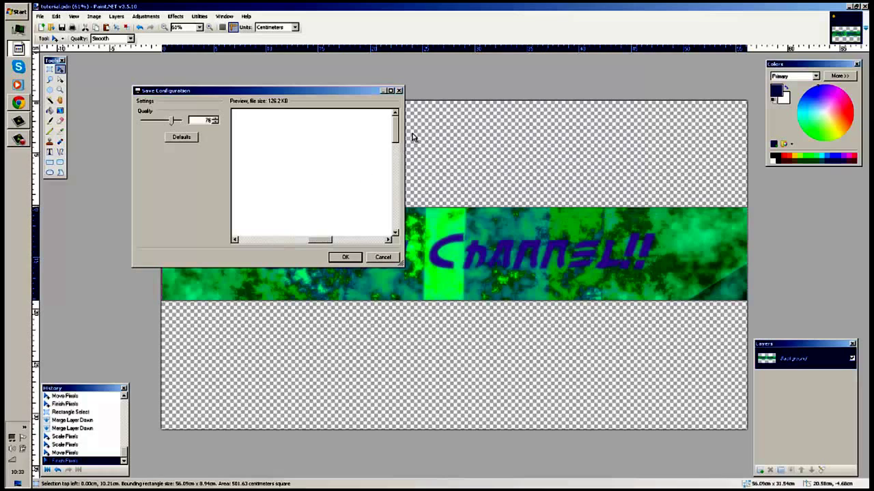
{"action": "left_click_drag", "start_coordinate": [395, 130], "coordinate": [396, 164]}
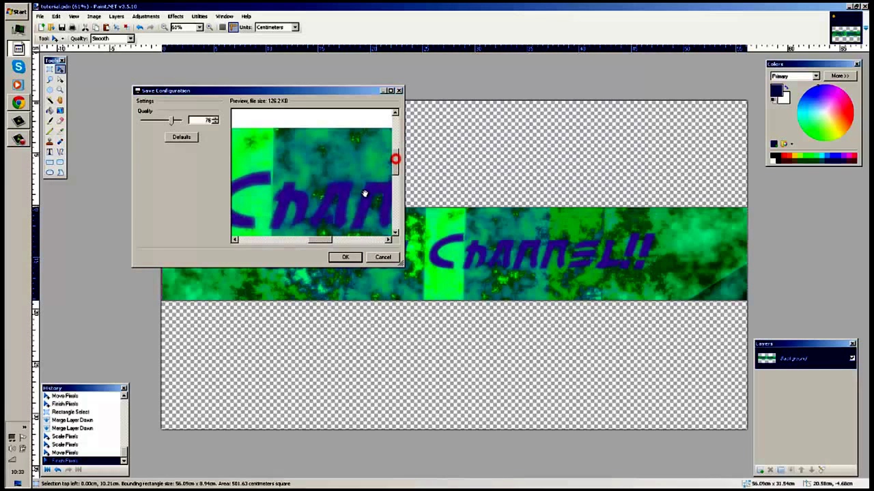
{"action": "left_click", "coordinate": [345, 257]}
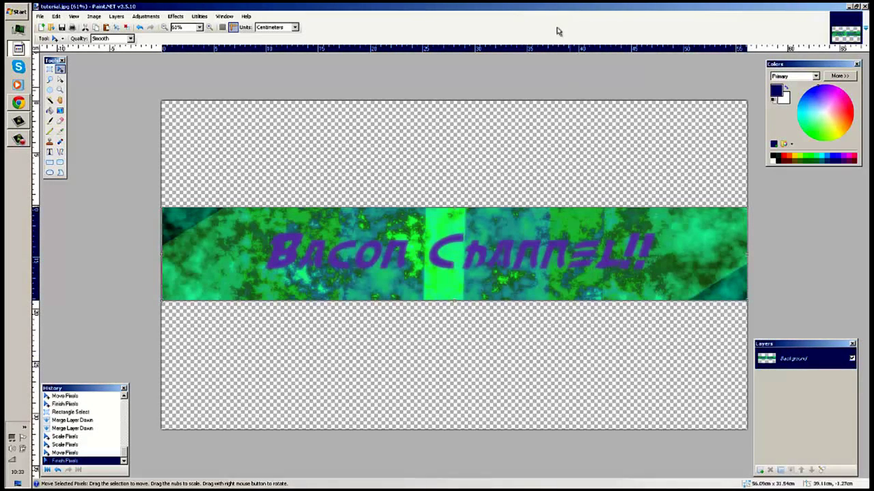
- Close the template tab and choose Edit channel art from the banner's pencil menu
{"action": "left_click", "coordinate": [863, 7]}
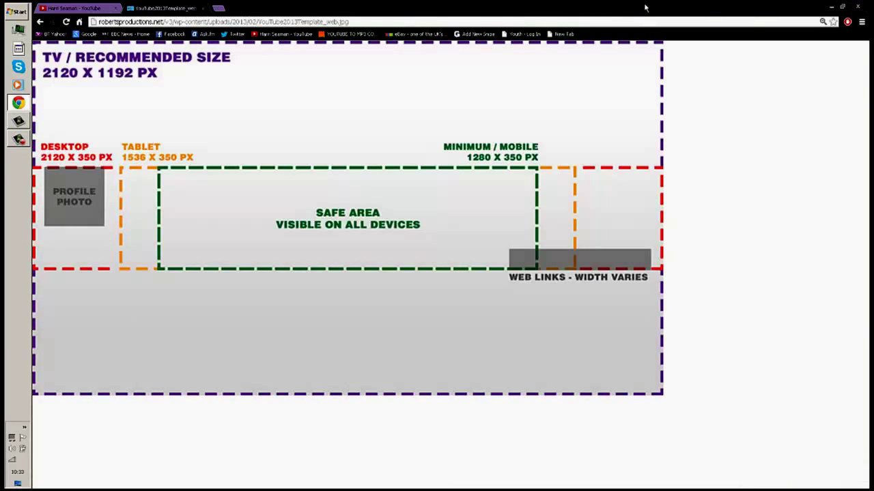
{"action": "left_click", "coordinate": [204, 8]}
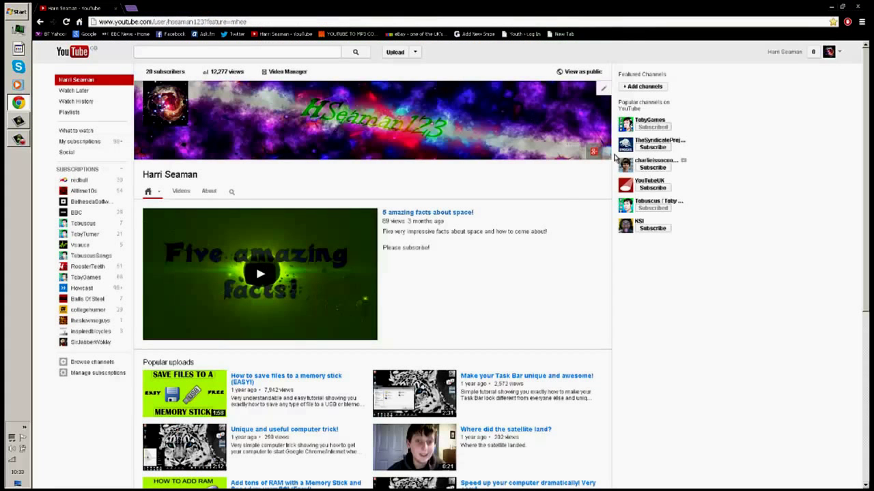
{"action": "left_click", "coordinate": [603, 90]}
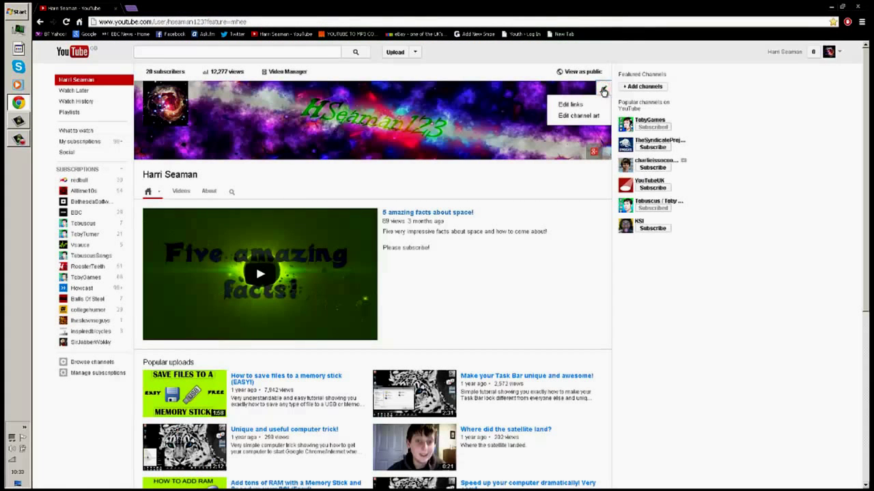
{"action": "left_click", "coordinate": [574, 117]}
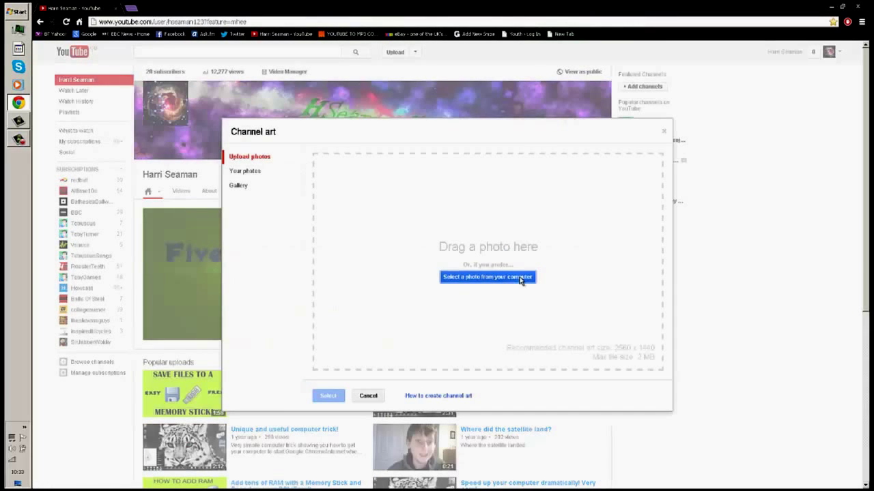
- Upload tutorial.jpg from the YouTube > cover folder as the channel art
{"action": "left_click", "coordinate": [509, 277]}
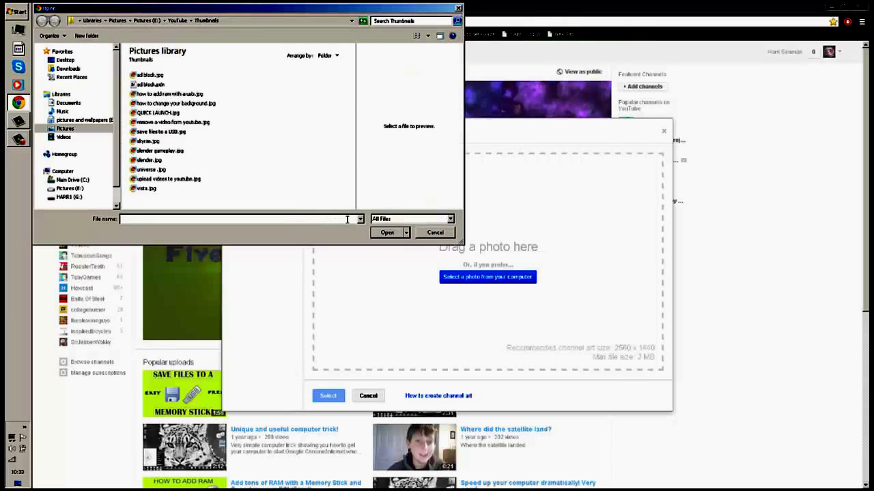
{"action": "left_click", "coordinate": [182, 21]}
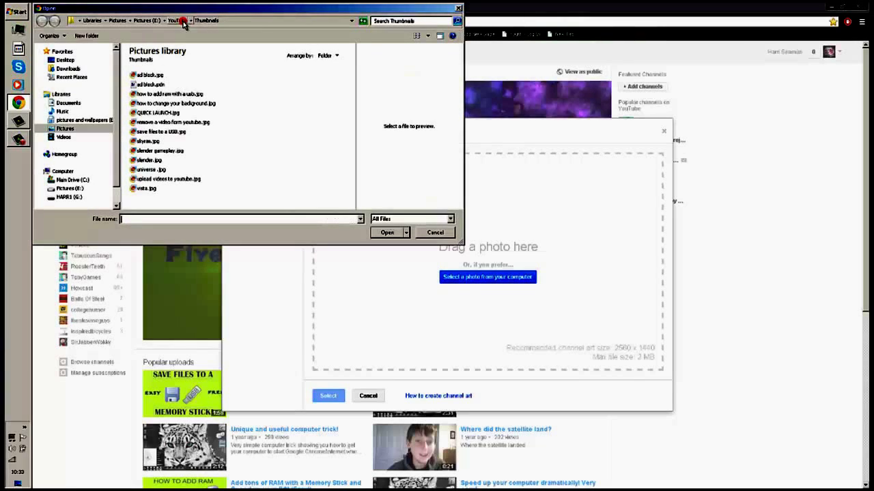
{"action": "double_click", "coordinate": [142, 75]}
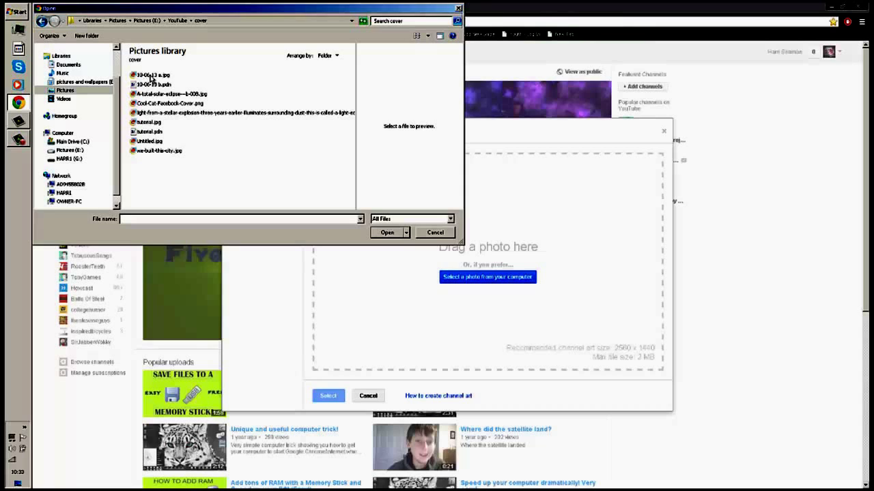
{"action": "left_click", "coordinate": [149, 123]}
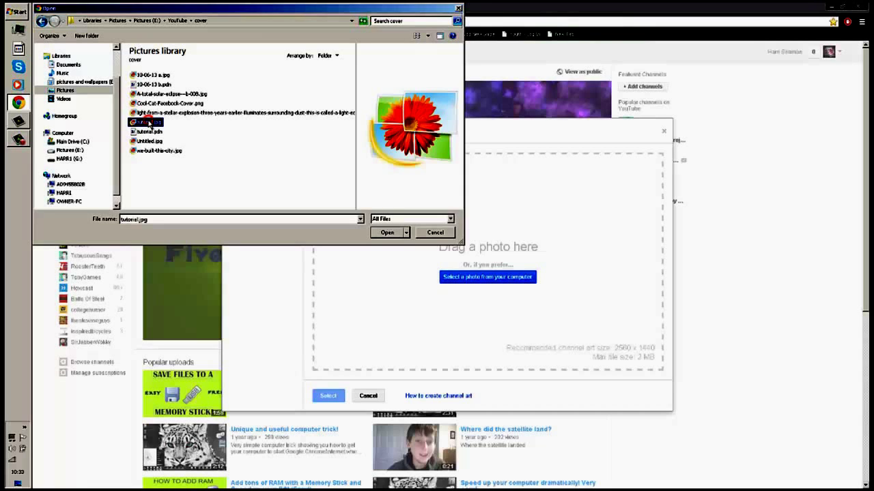
{"action": "double_click", "coordinate": [149, 123]}
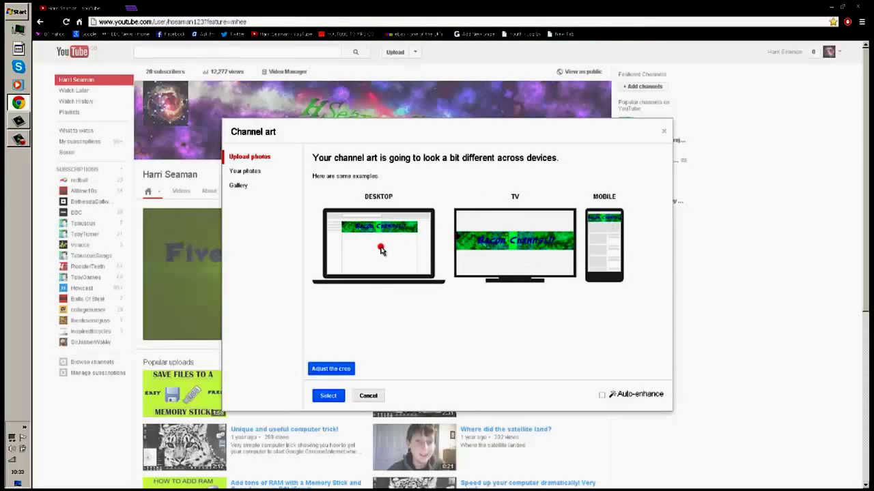
- Open Adjust the crop and narrow the crop region slightly around the banner
{"action": "left_click", "coordinate": [381, 250]}
{"action": "left_click", "coordinate": [335, 368]}
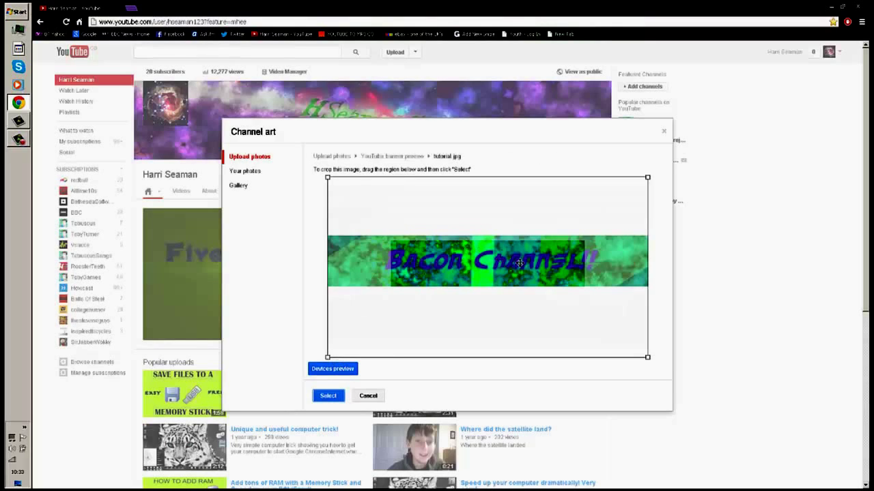
{"action": "left_click_drag", "start_coordinate": [519, 263], "coordinate": [518, 262]}
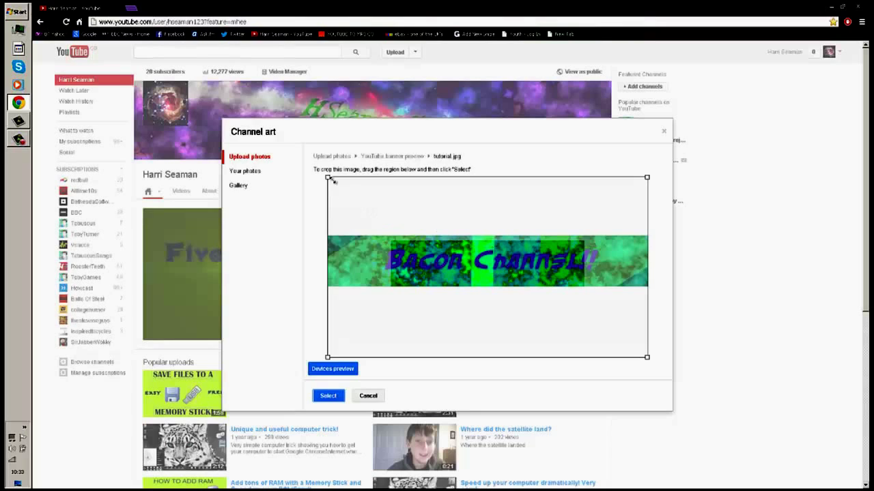
{"action": "left_click_drag", "start_coordinate": [416, 248], "coordinate": [418, 233]}
{"action": "left_click_drag", "start_coordinate": [327, 357], "coordinate": [334, 350]}
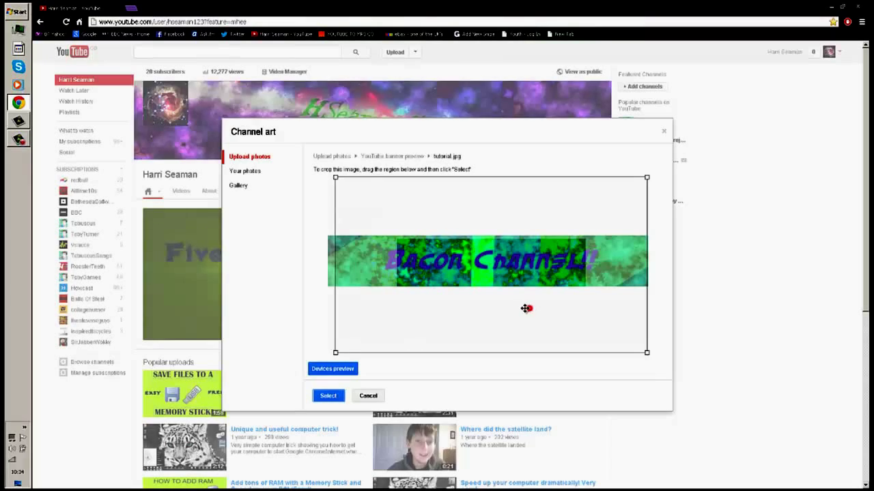
{"action": "left_click_drag", "start_coordinate": [523, 299], "coordinate": [520, 296]}
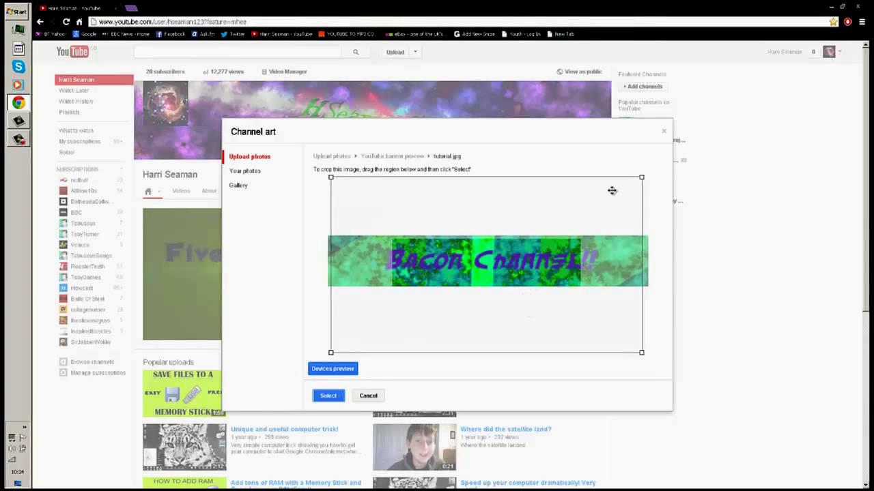
{"action": "left_click", "coordinate": [367, 396]}
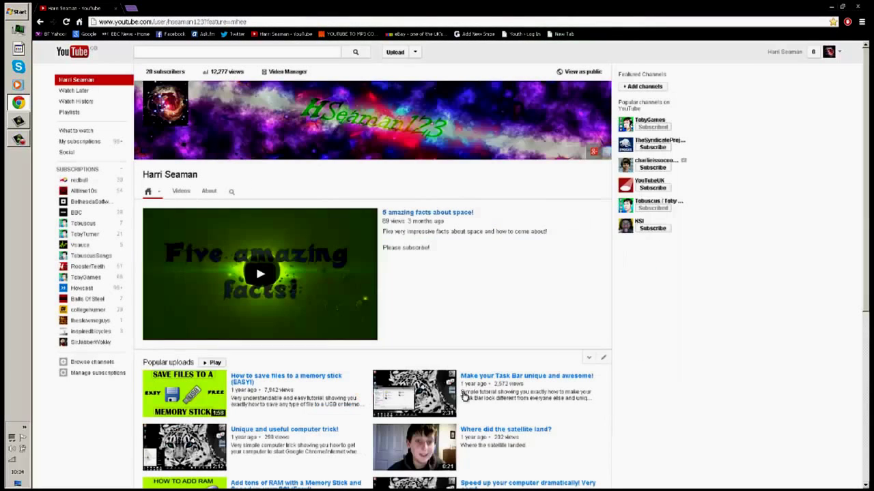